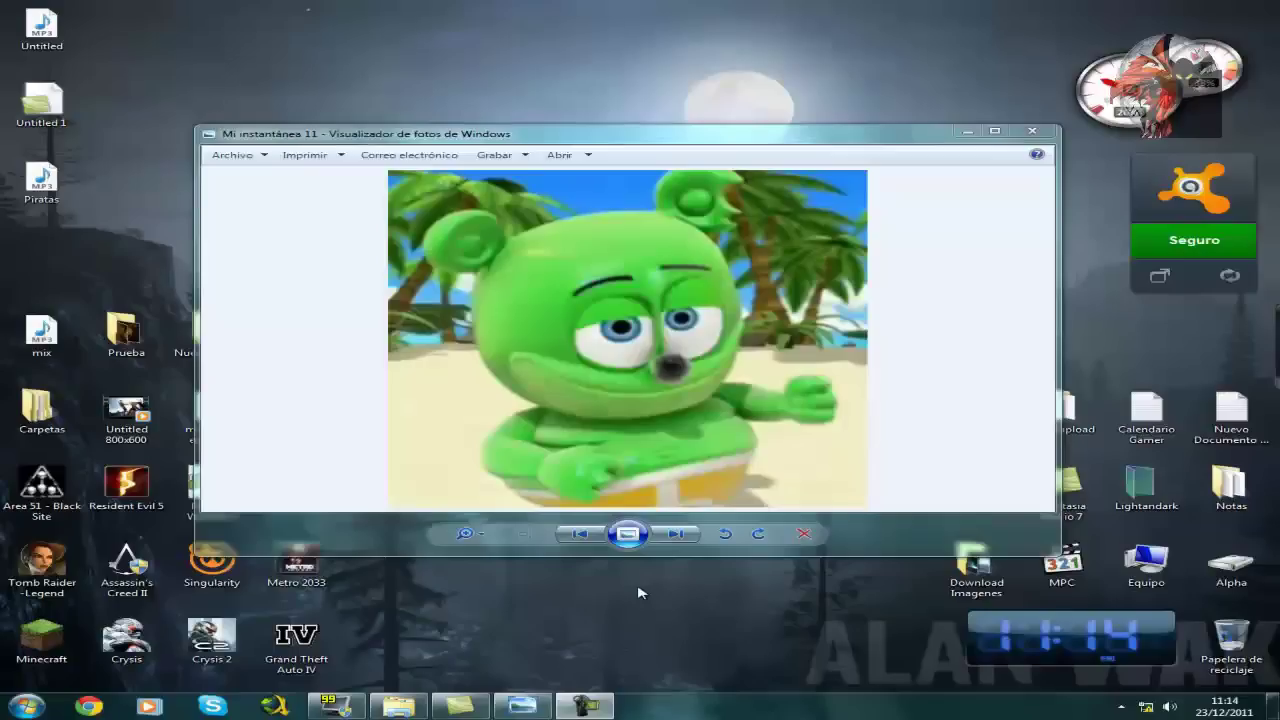
Step: Keep the current color scheme and stop the Windows performance message from appearing again
click(375, 502)
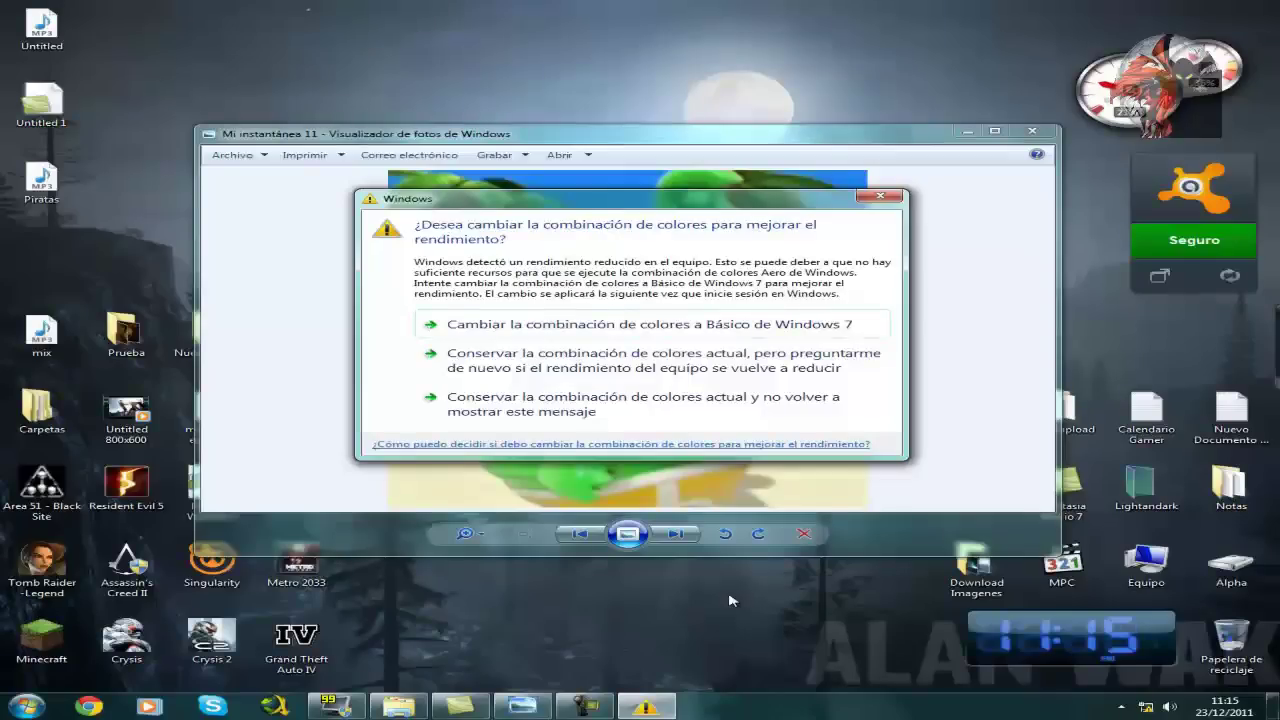
drag(624, 207, 1090, 323)
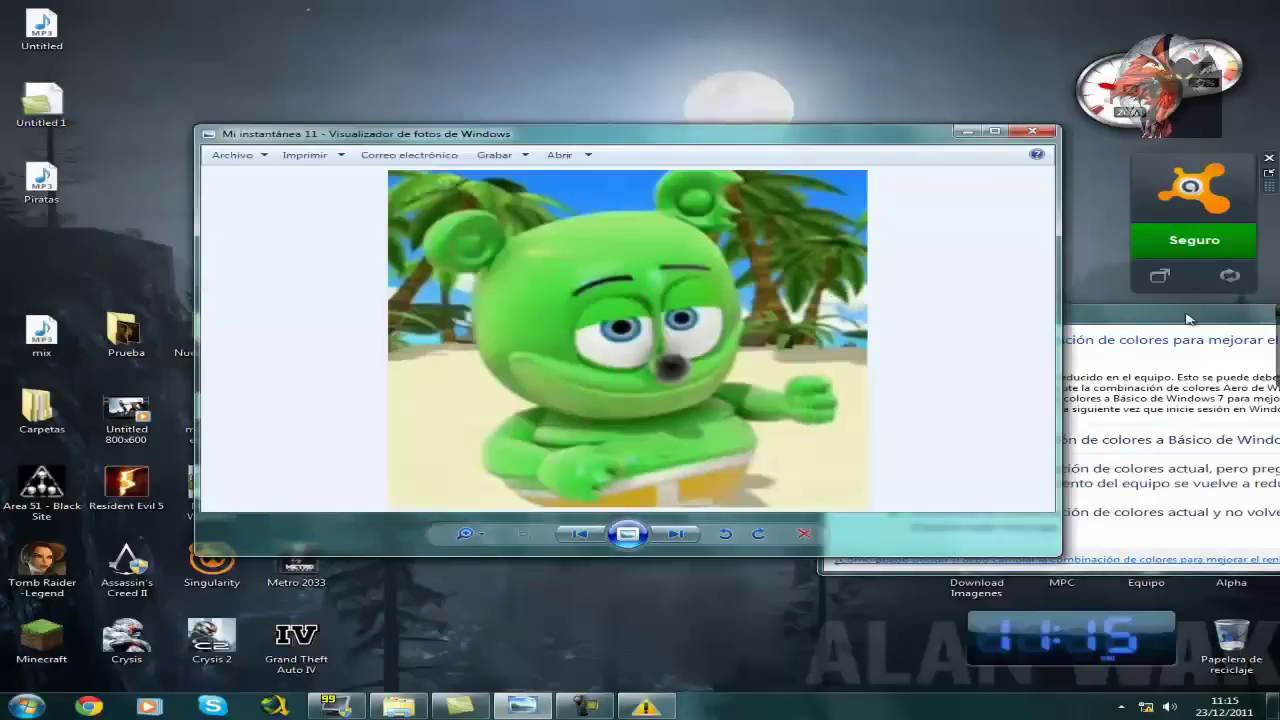
drag(928, 325, 948, 456)
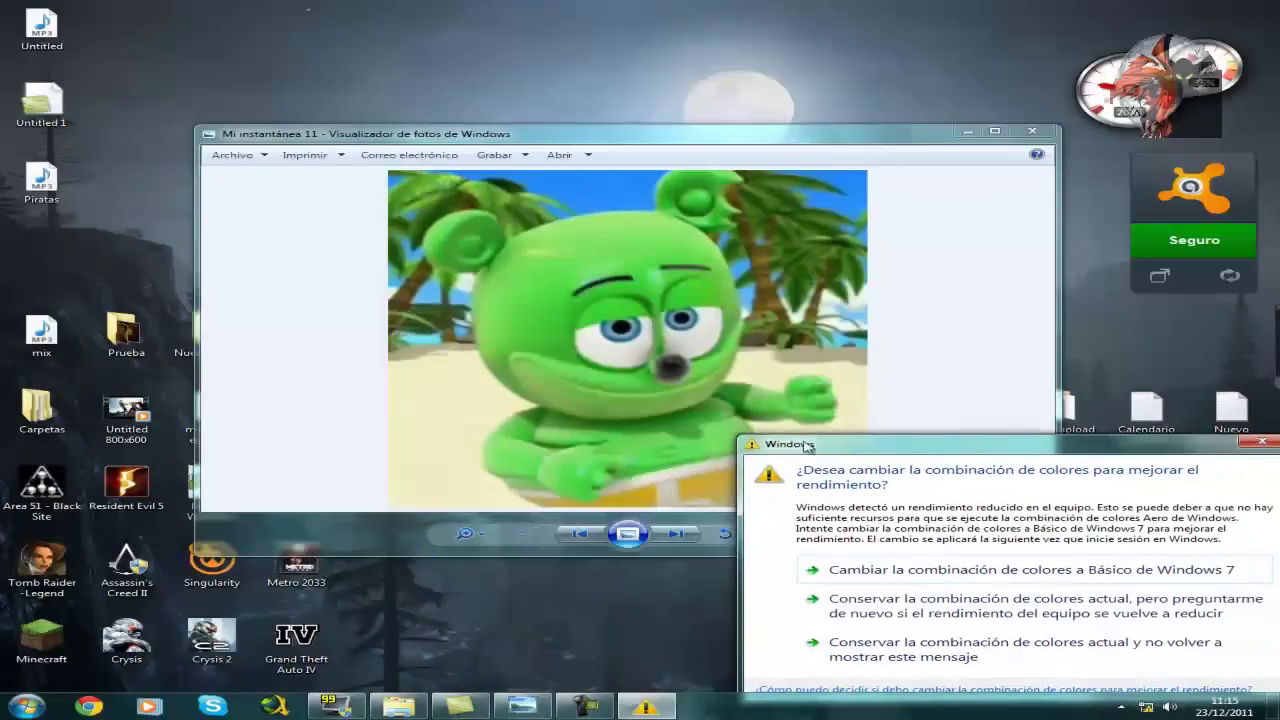
drag(904, 449, 858, 427)
click(507, 328)
click(1168, 436)
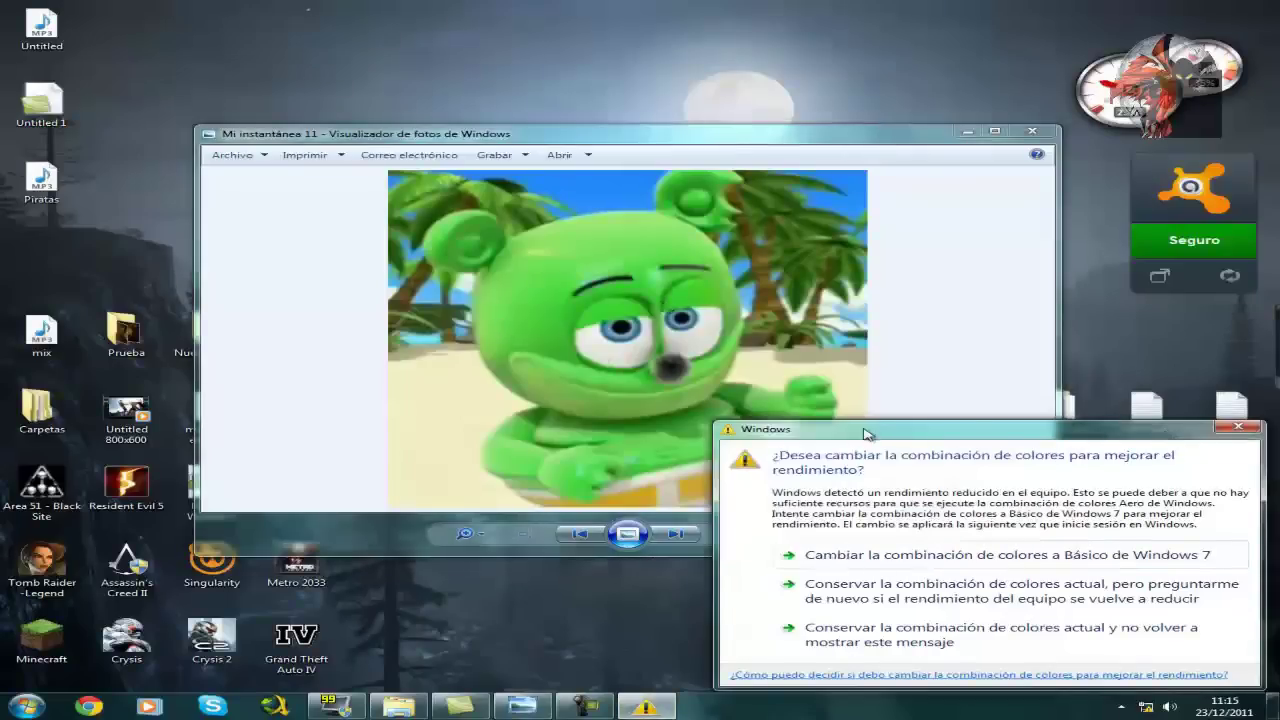
click(875, 637)
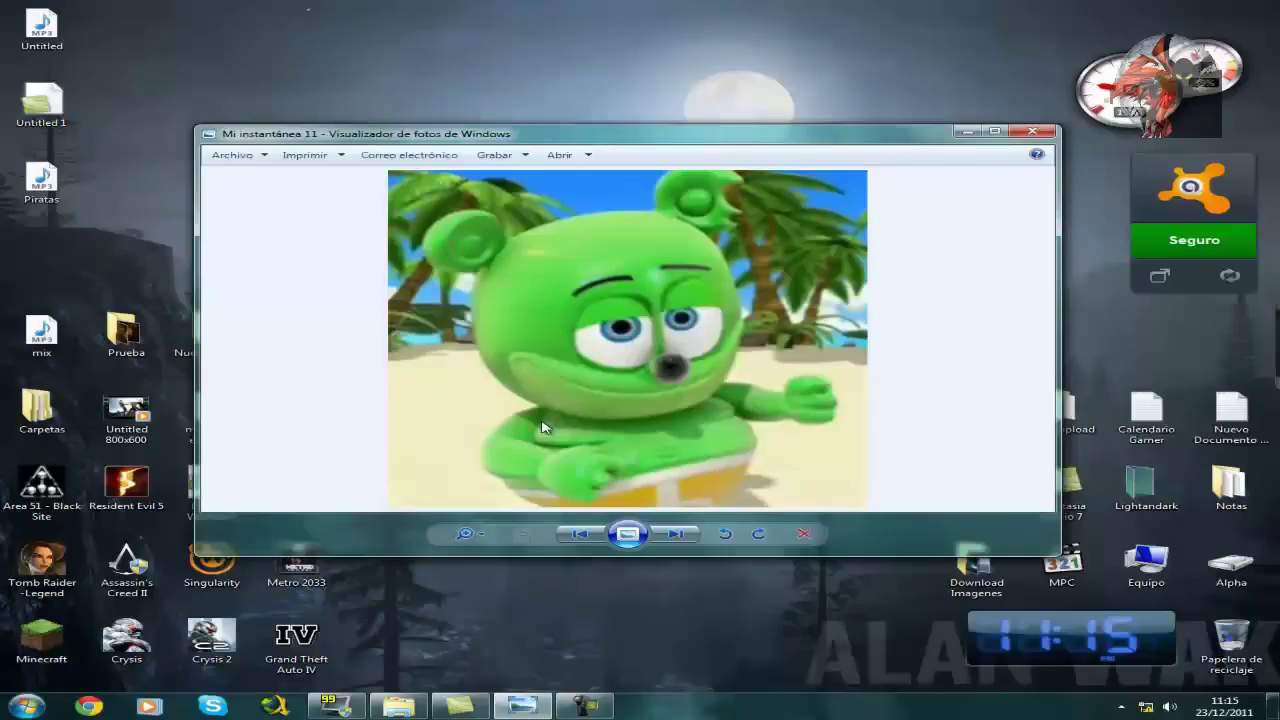
Step: View the next two pictures and close the photo viewer
click(688, 536)
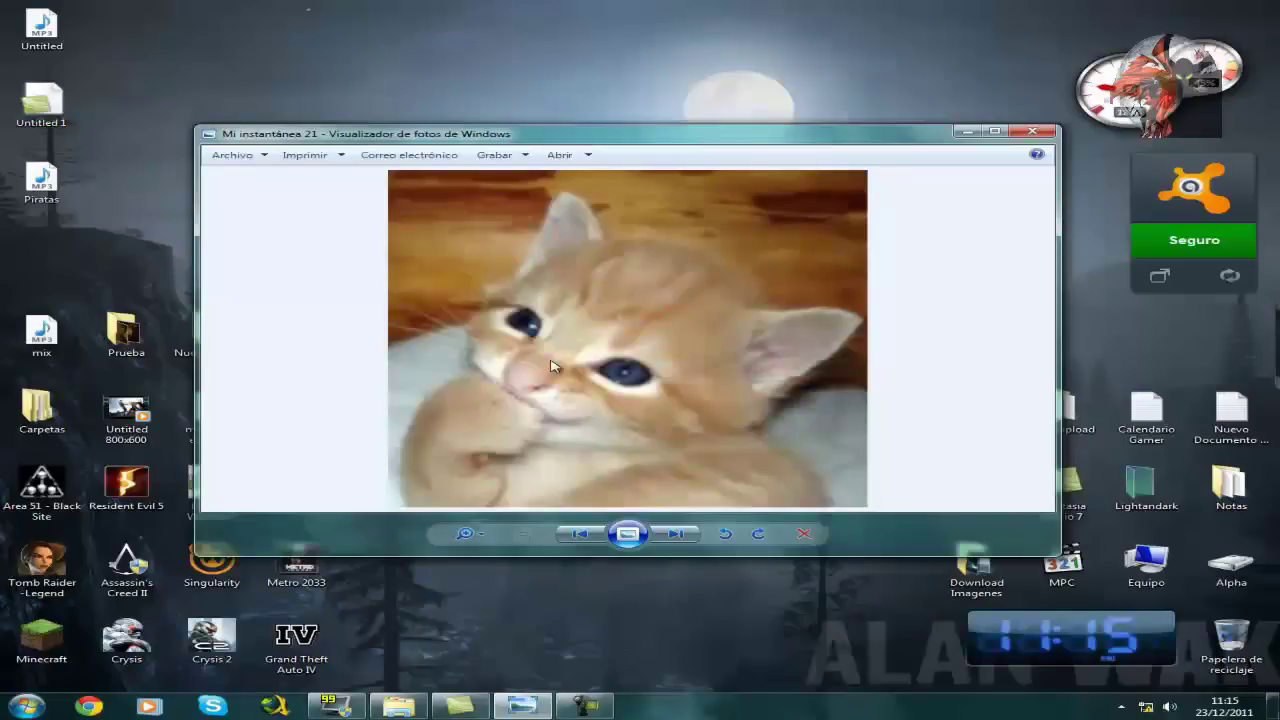
click(677, 534)
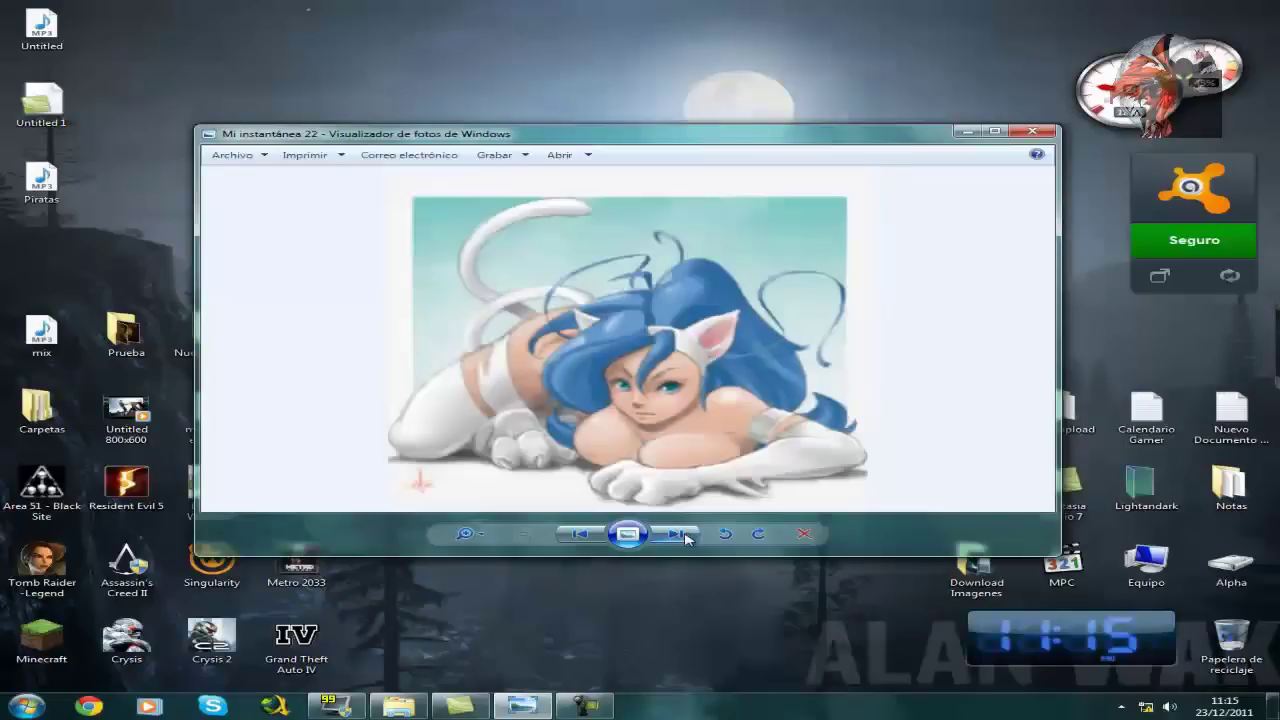
click(1032, 131)
drag(909, 218, 777, 395)
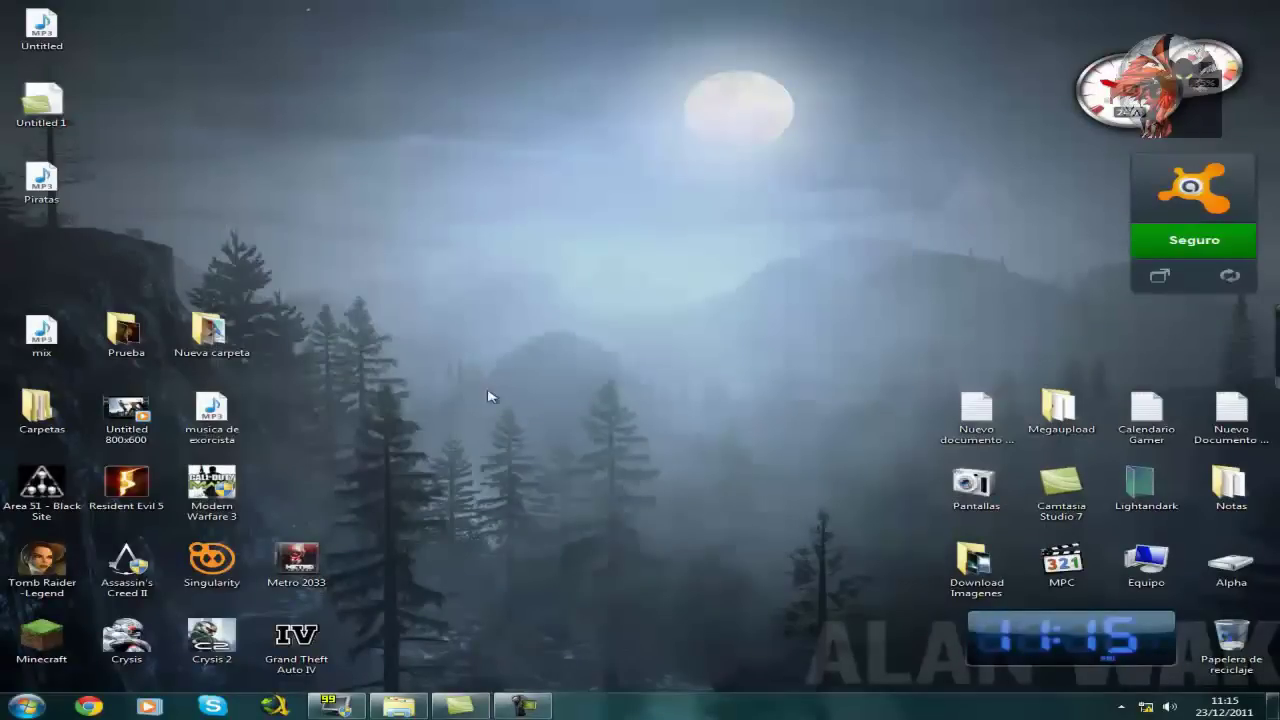
Step: Open the Prueba folder on the desktop
double_click(125, 330)
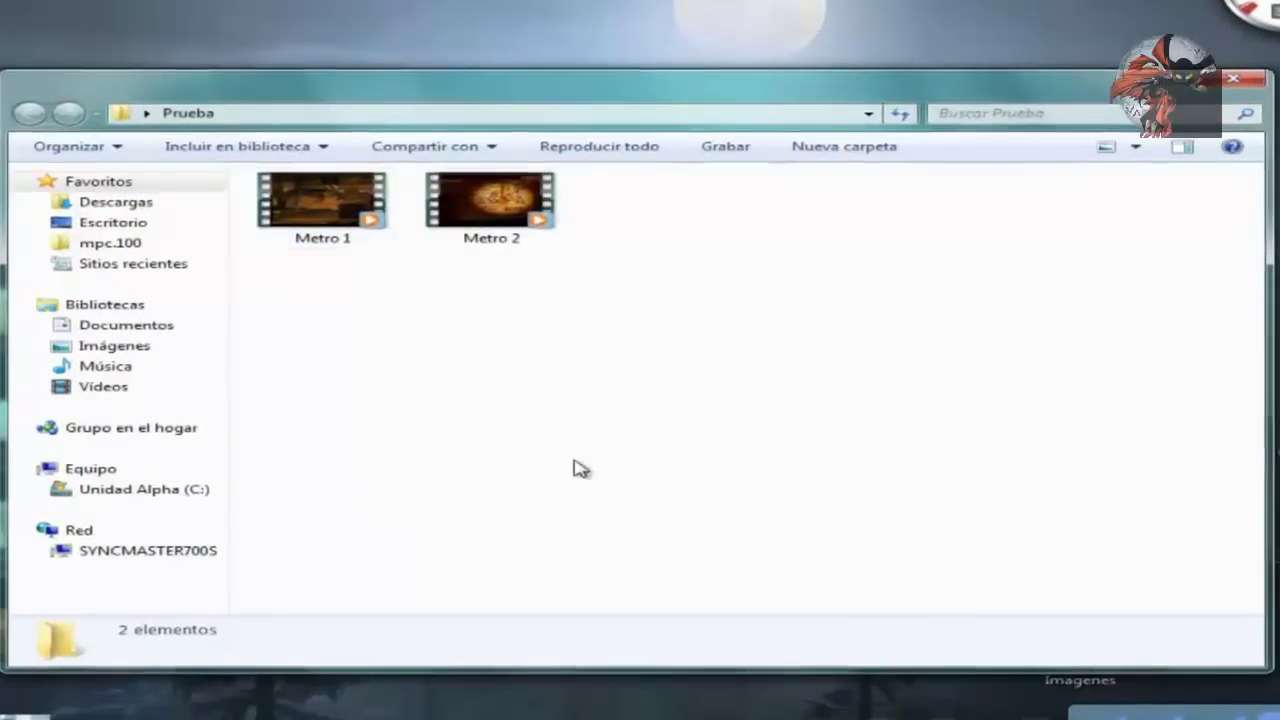
drag(779, 405, 596, 533)
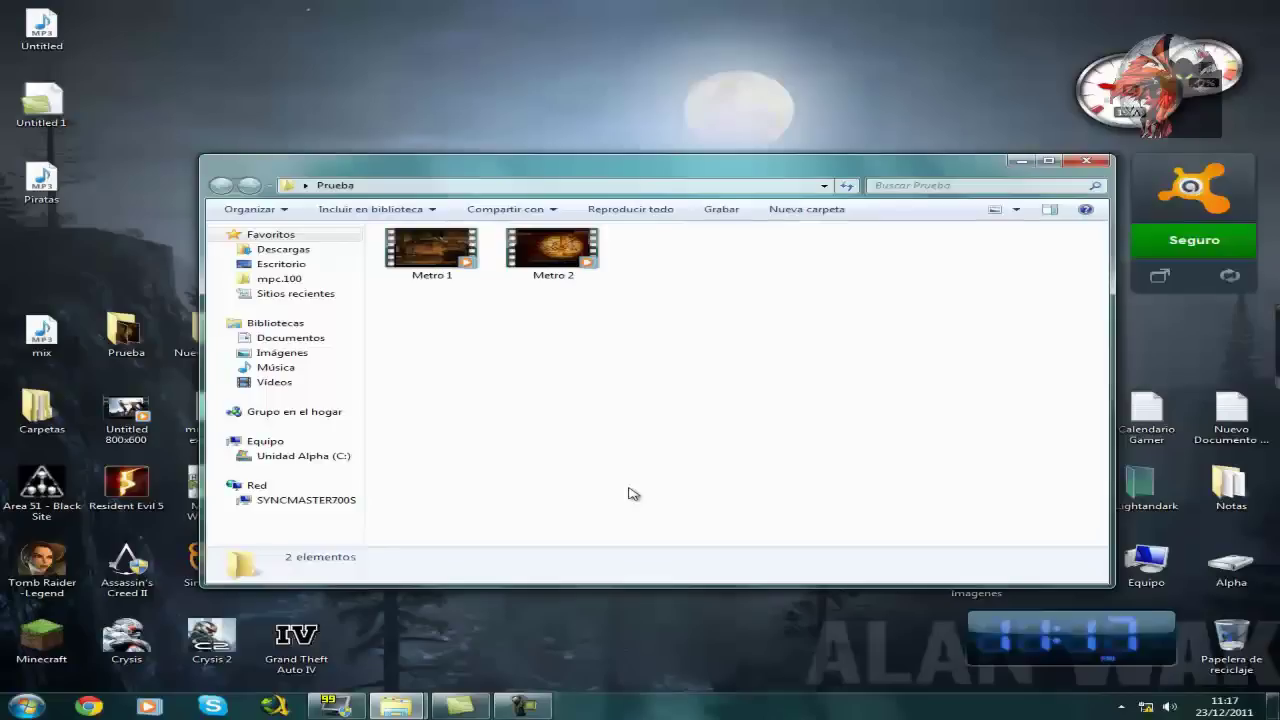
drag(720, 370, 572, 468)
drag(537, 412, 948, 522)
drag(944, 488, 646, 490)
drag(716, 318, 690, 342)
Step: Show the properties of the Metro 1 video and move them clear of the file list
right_click(411, 257)
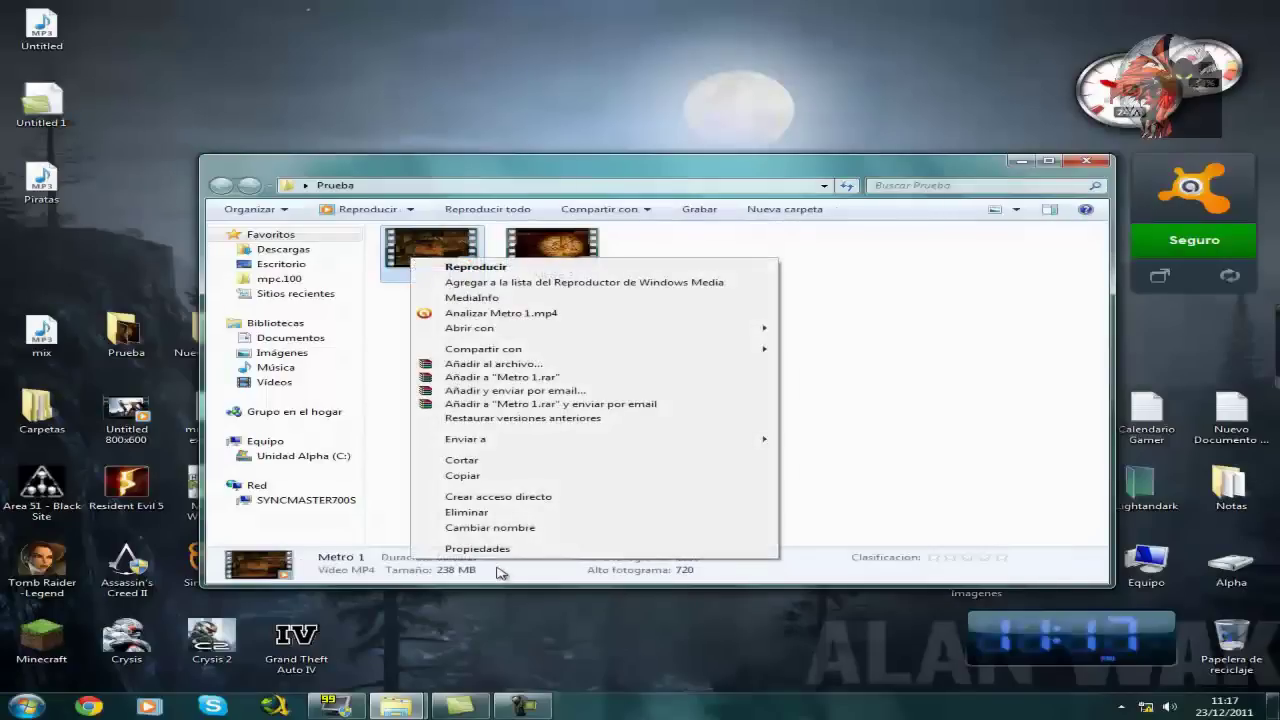
click(425, 275)
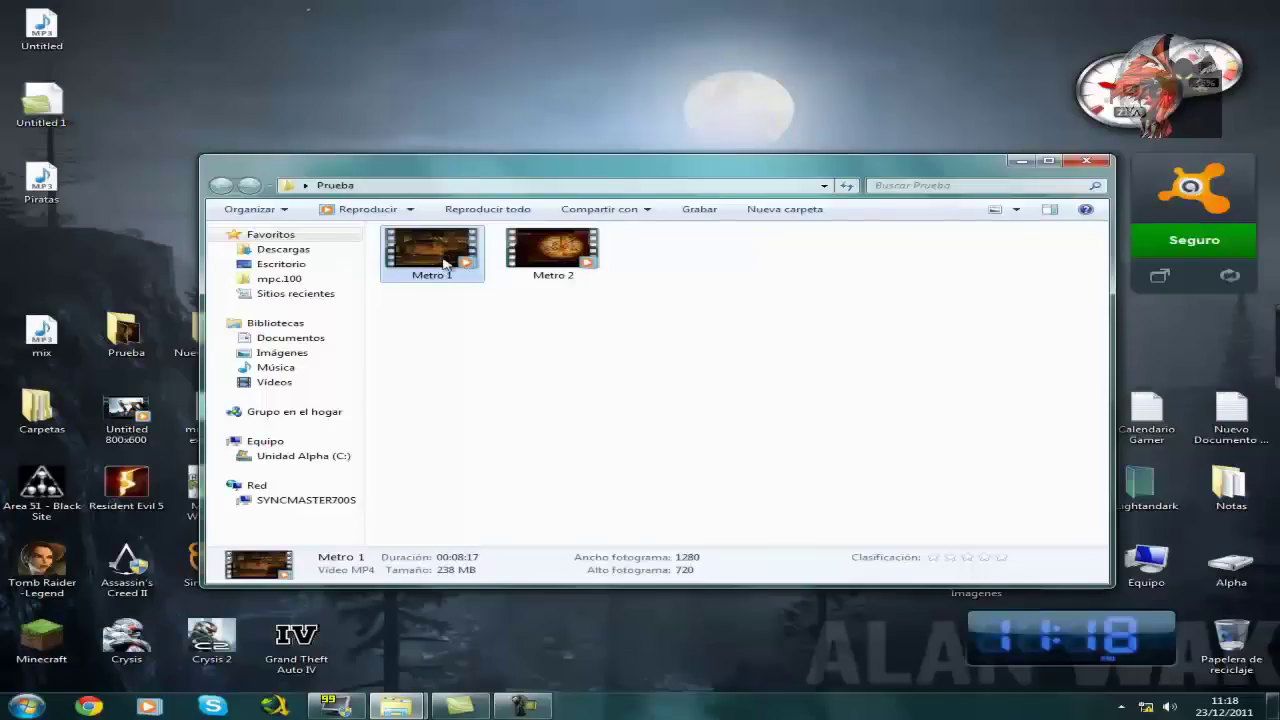
right_click(426, 263)
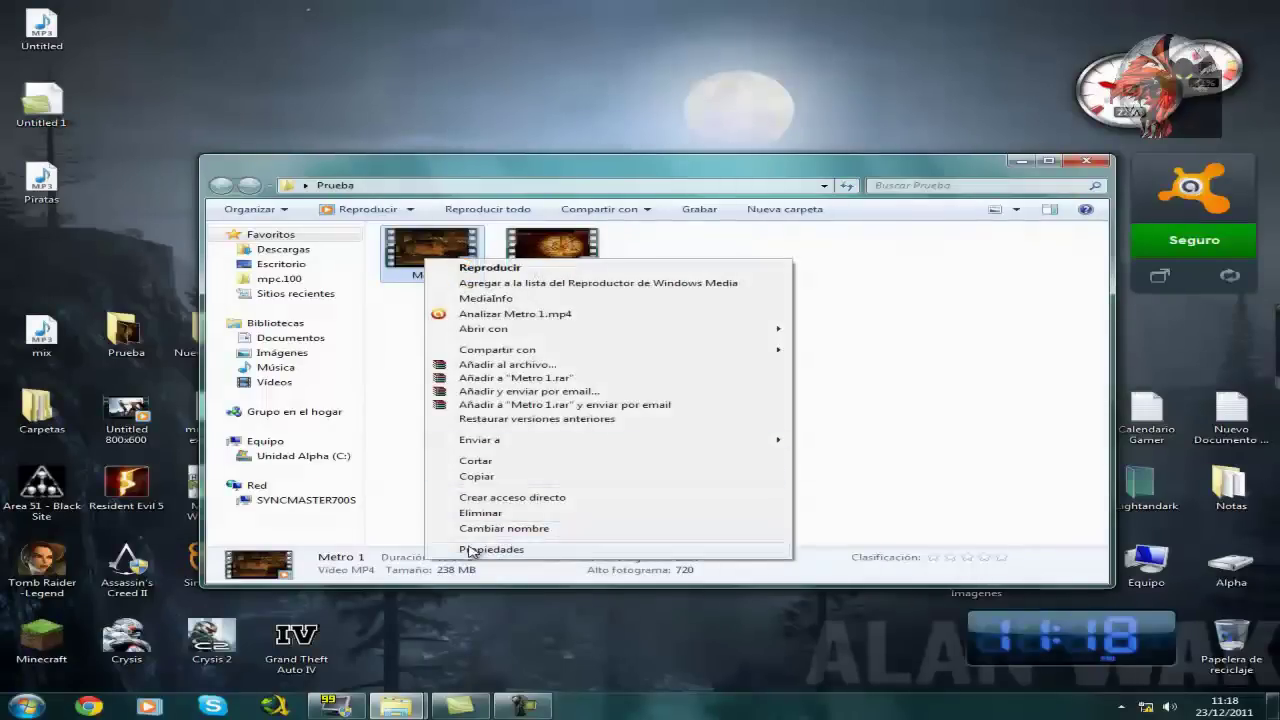
click(506, 549)
click(608, 413)
drag(583, 413, 765, 489)
click(773, 487)
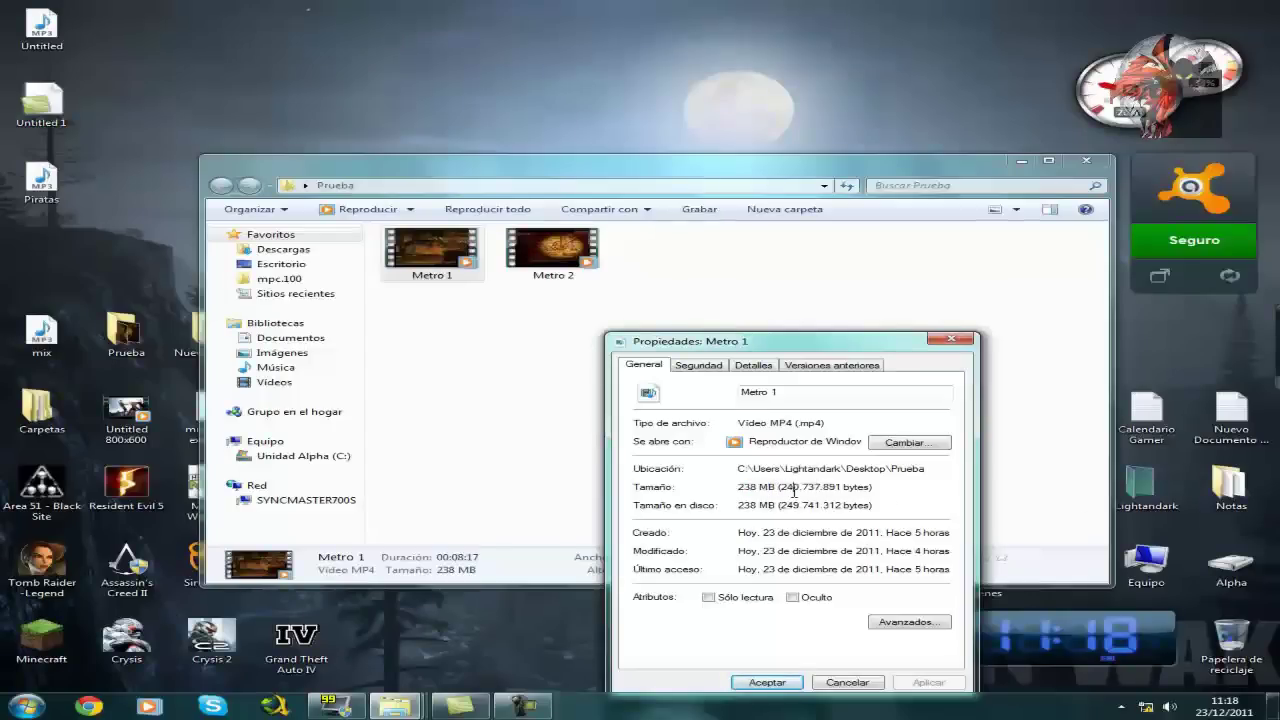
Step: Examine the file size of the Metro 1 video in its properties
drag(797, 490, 740, 488)
click(804, 489)
drag(804, 488, 729, 488)
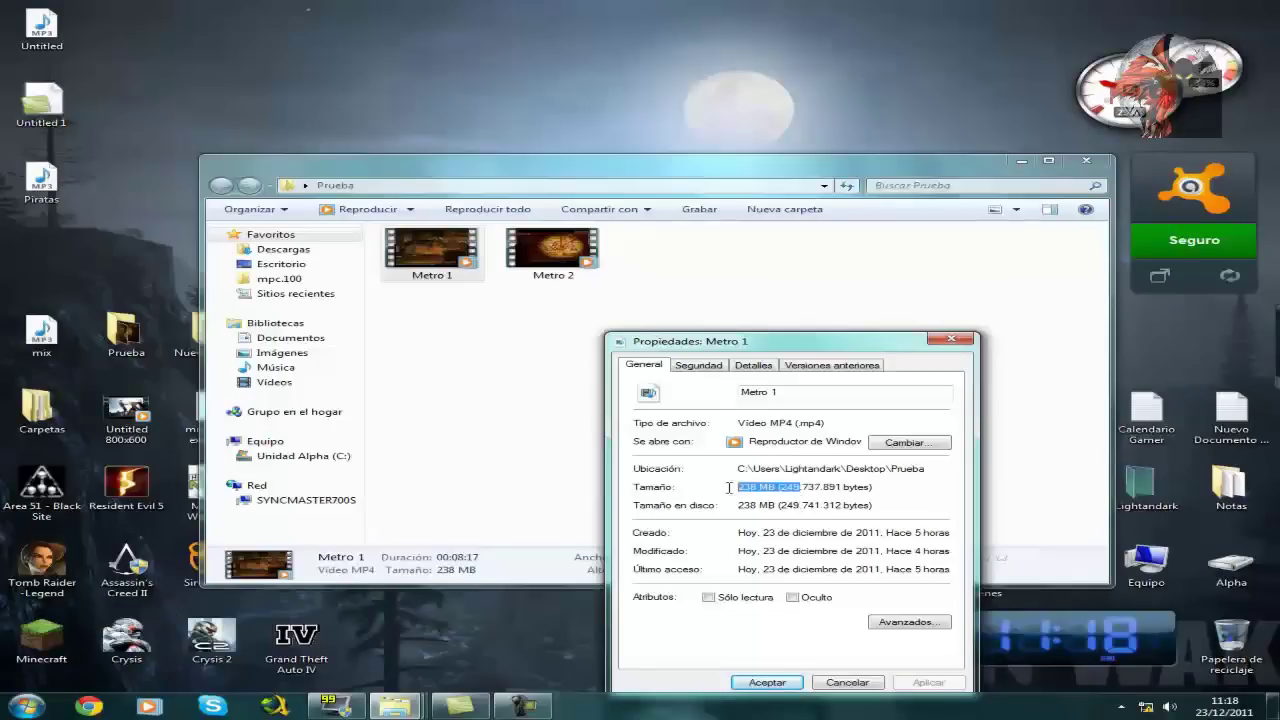
mouse_move(811, 487)
mouse_down()
mouse_move(735, 488)
mouse_move(848, 489)
mouse_move(737, 488)
mouse_move(811, 491)
mouse_up()
click(848, 490)
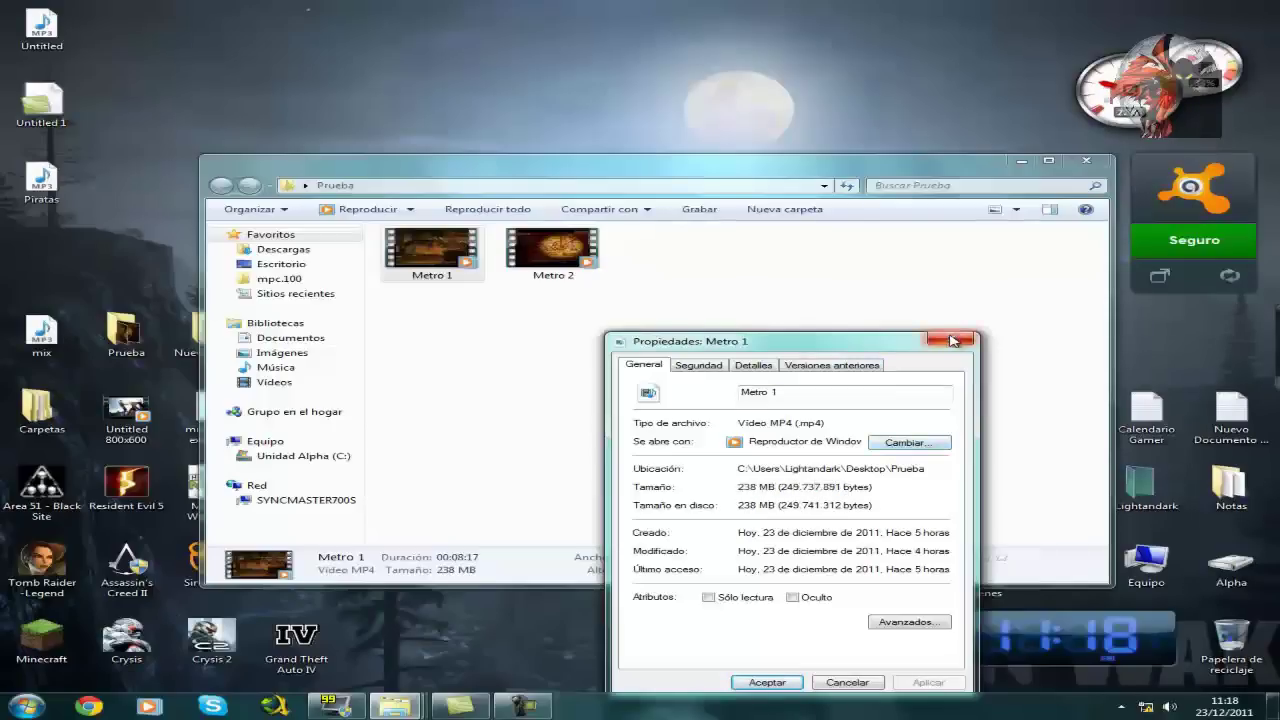
drag(790, 487, 735, 487)
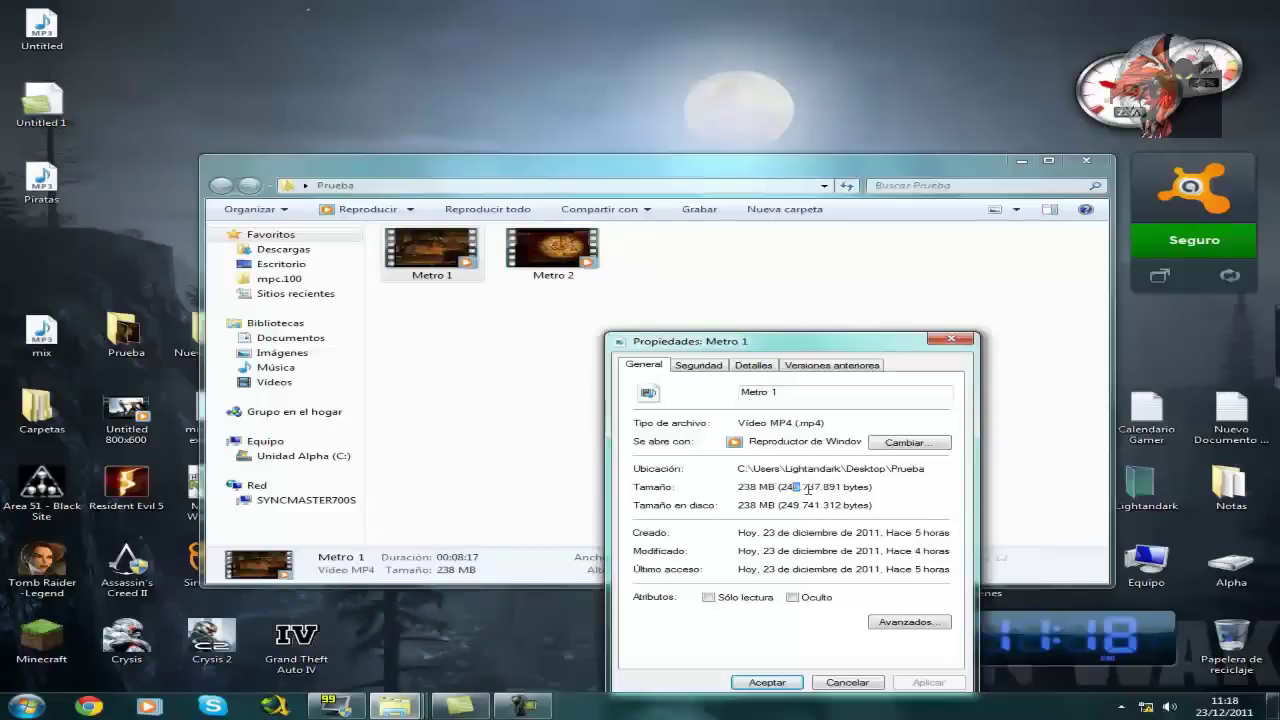
Step: Reopen the Metro 1 properties, place them clear of the video files and highlight the file size
click(951, 339)
right_click(447, 264)
click(514, 561)
drag(612, 280, 966, 321)
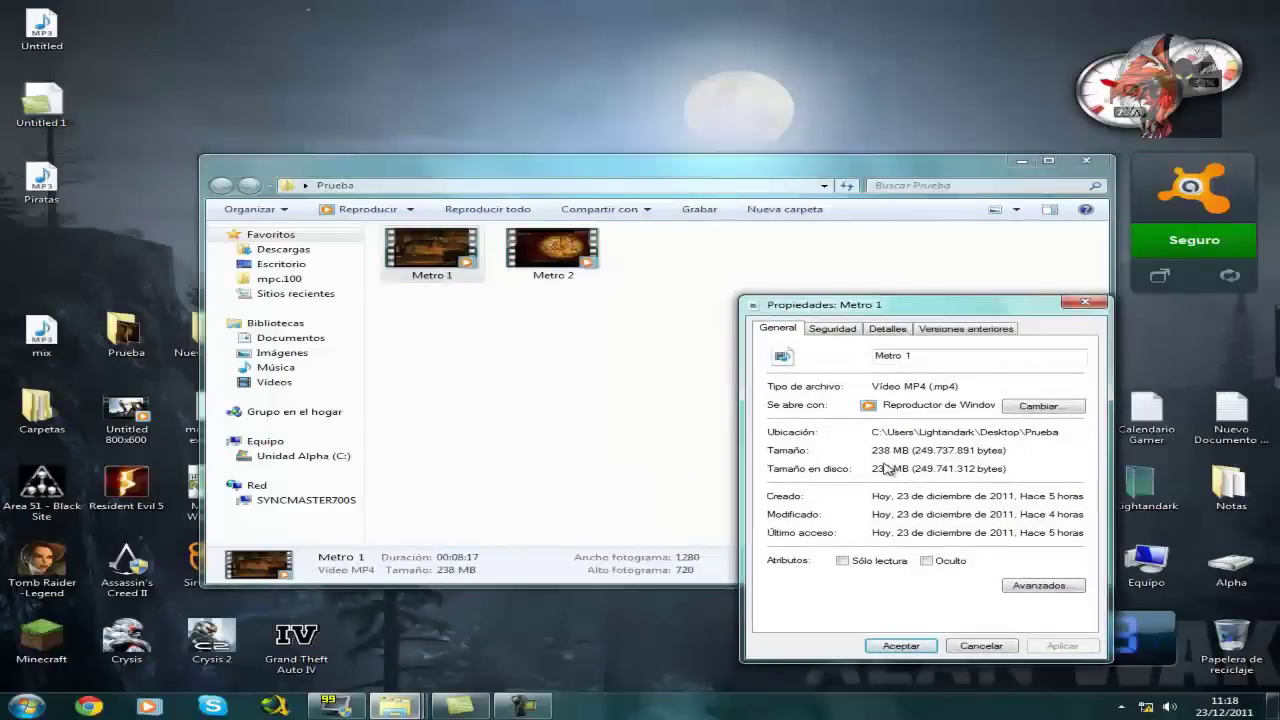
drag(876, 450, 954, 451)
click(948, 451)
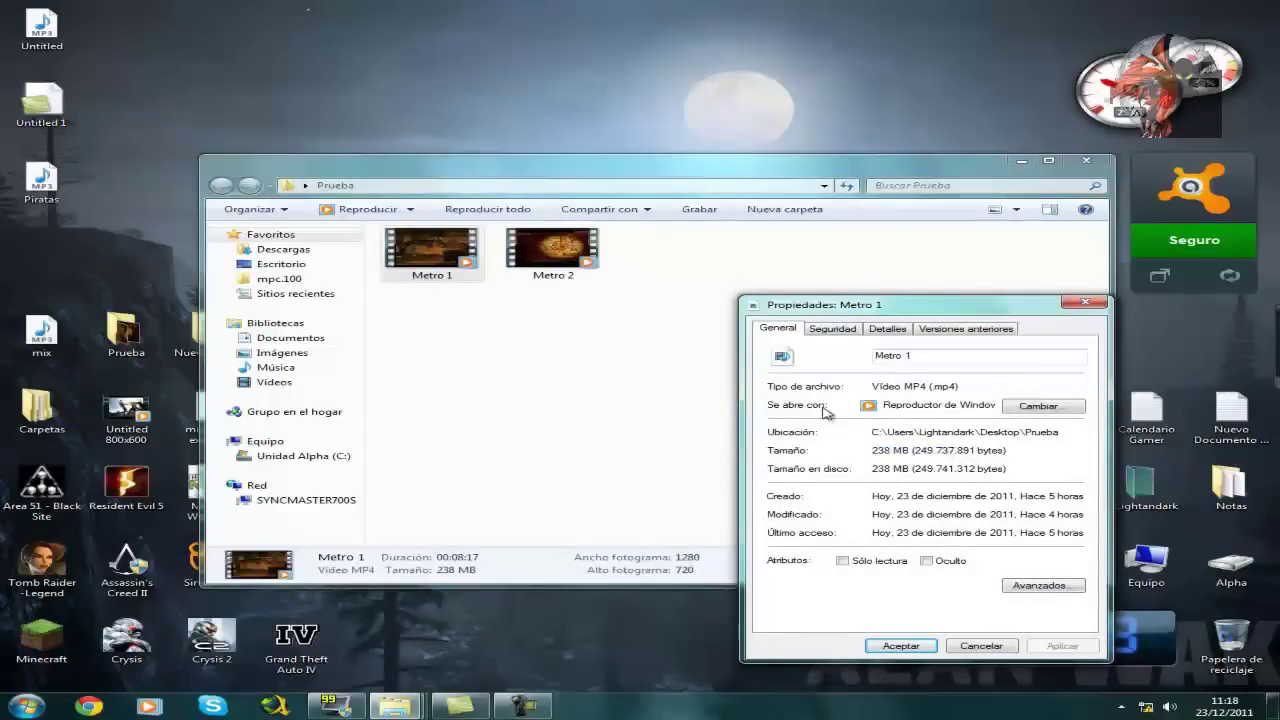
Step: Show the properties of the Metro 2 video and place them beside those of Metro 1
right_click(556, 275)
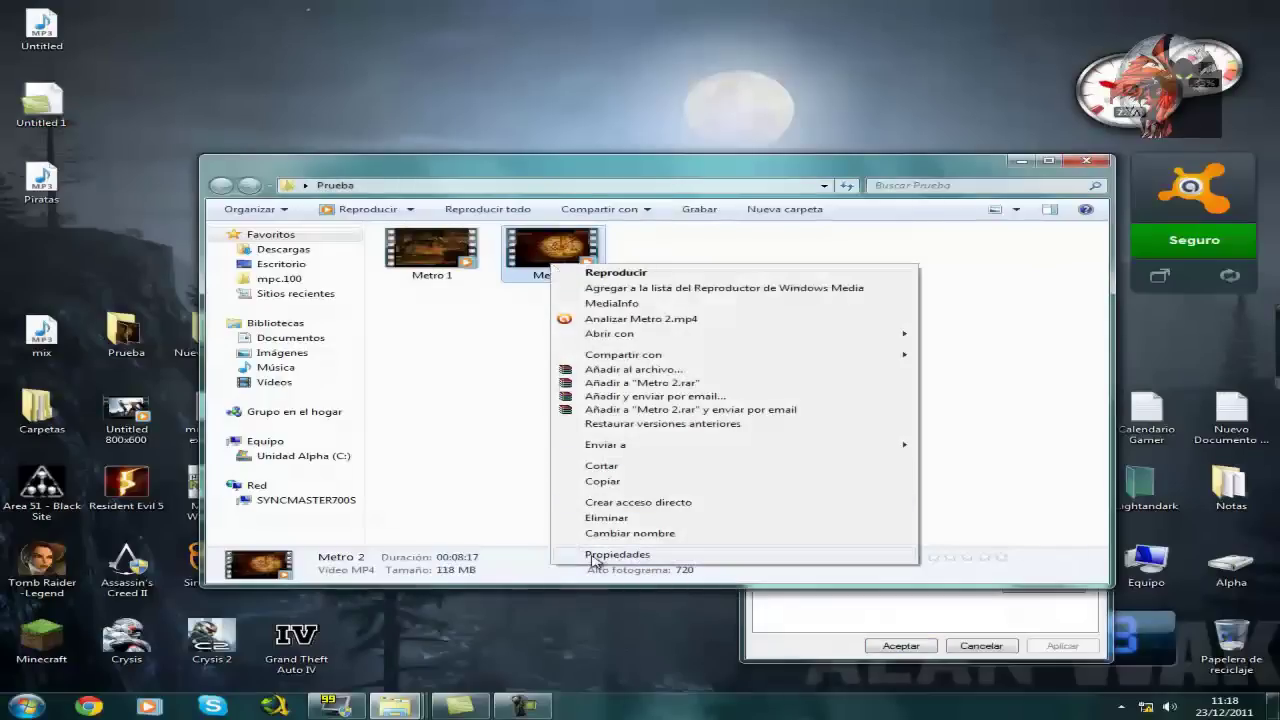
click(592, 556)
drag(722, 270, 566, 303)
click(838, 660)
Step: Compare the file sizes of Metro 2 and Metro 1, in megabytes and in bytes
drag(436, 412, 507, 414)
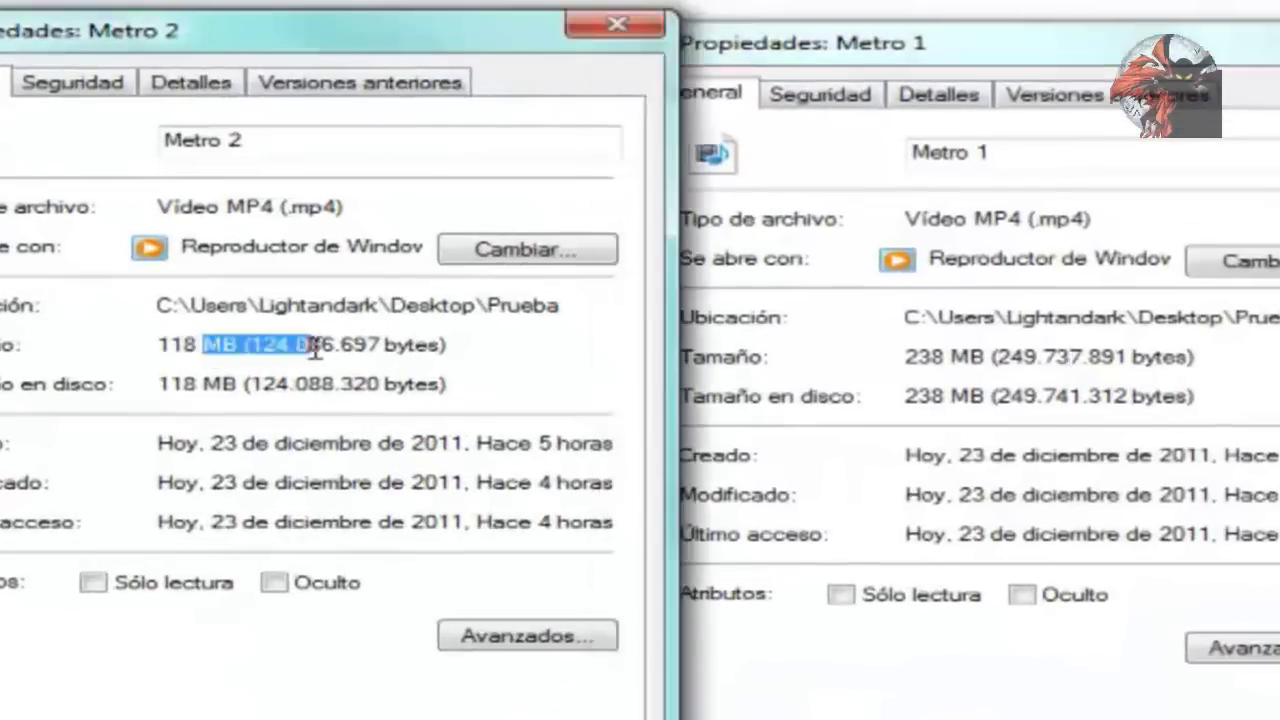
click(460, 438)
drag(986, 357, 903, 357)
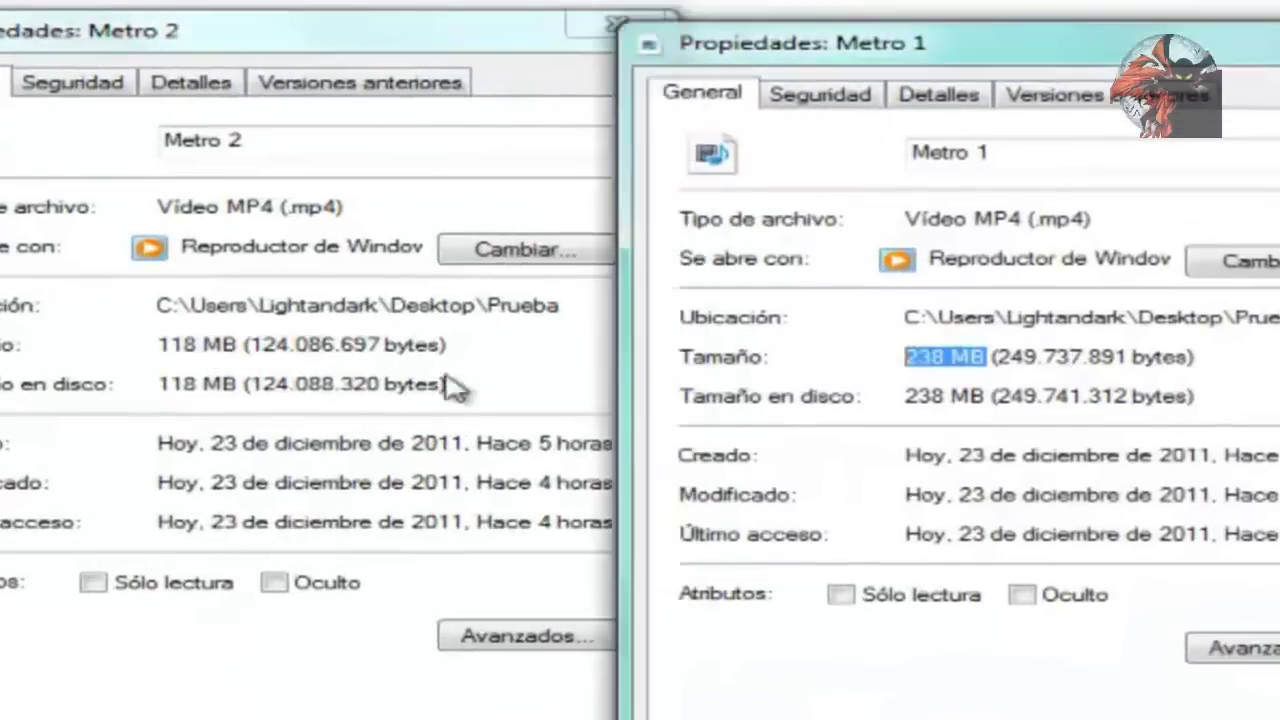
click(283, 348)
drag(283, 348, 93, 347)
click(281, 350)
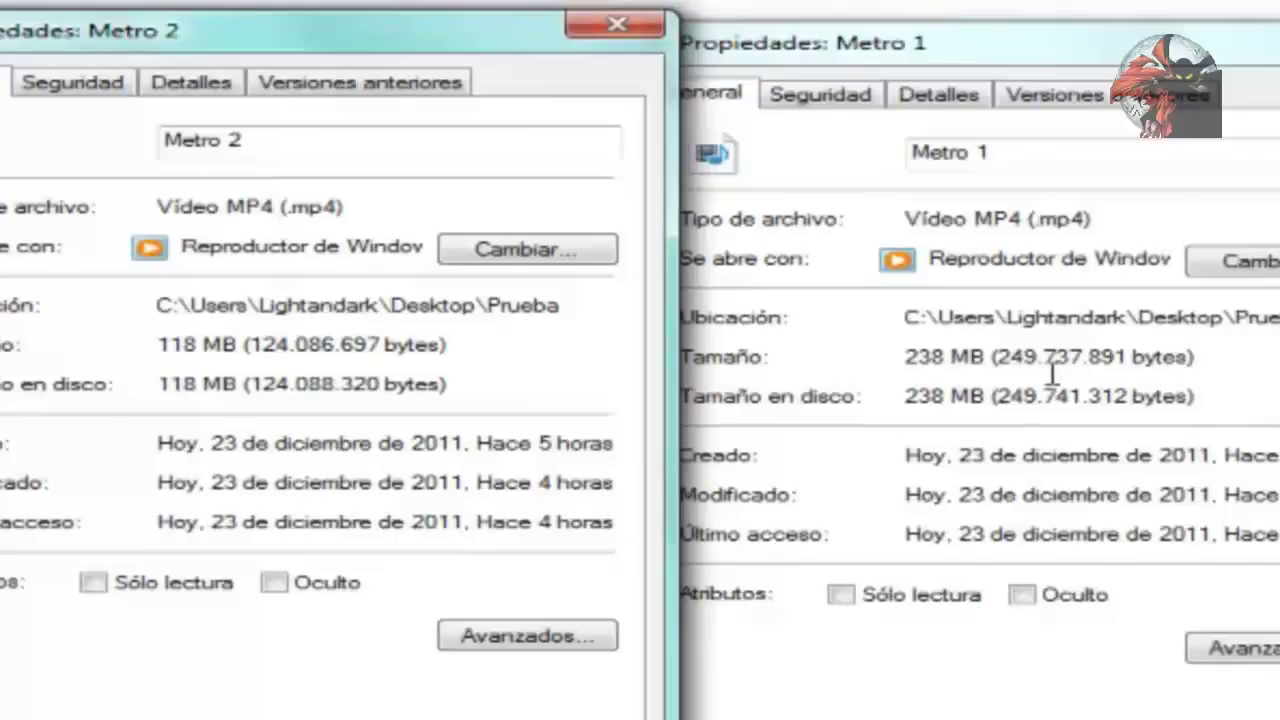
drag(236, 345, 123, 354)
double_click(218, 348)
click(203, 345)
drag(240, 345, 300, 345)
click(380, 344)
click(972, 356)
drag(997, 356, 1103, 391)
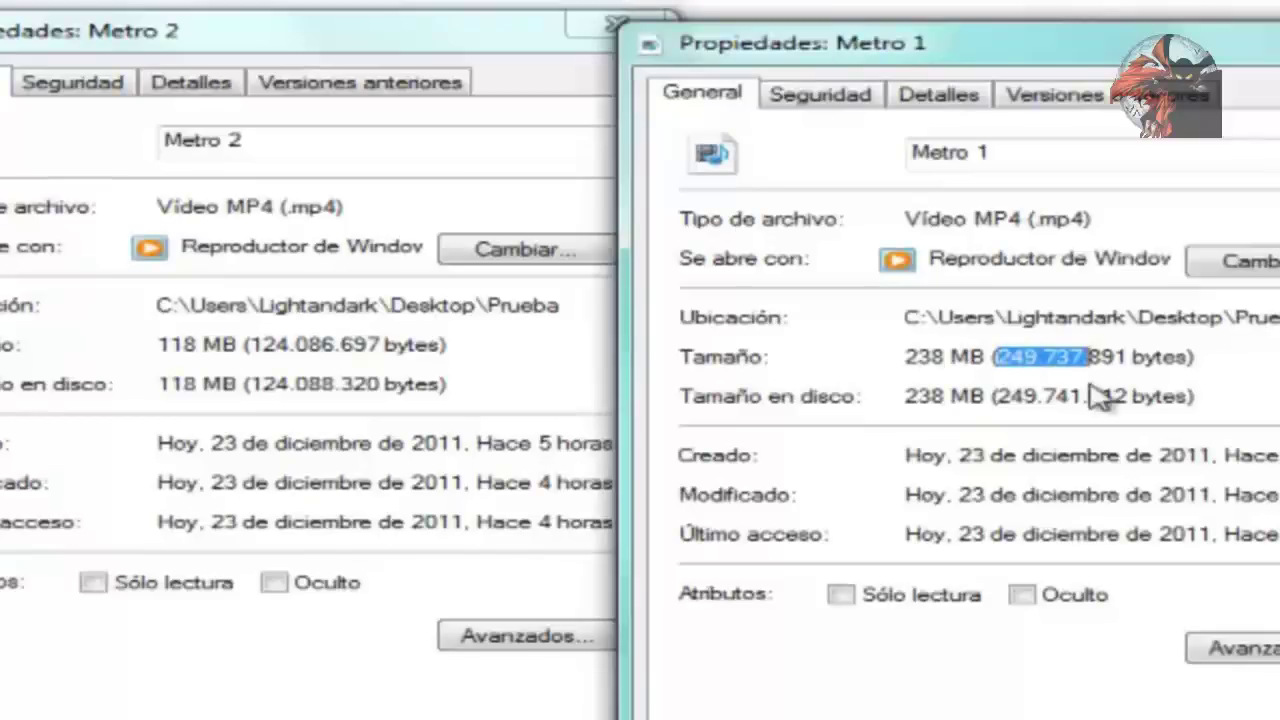
click(1027, 360)
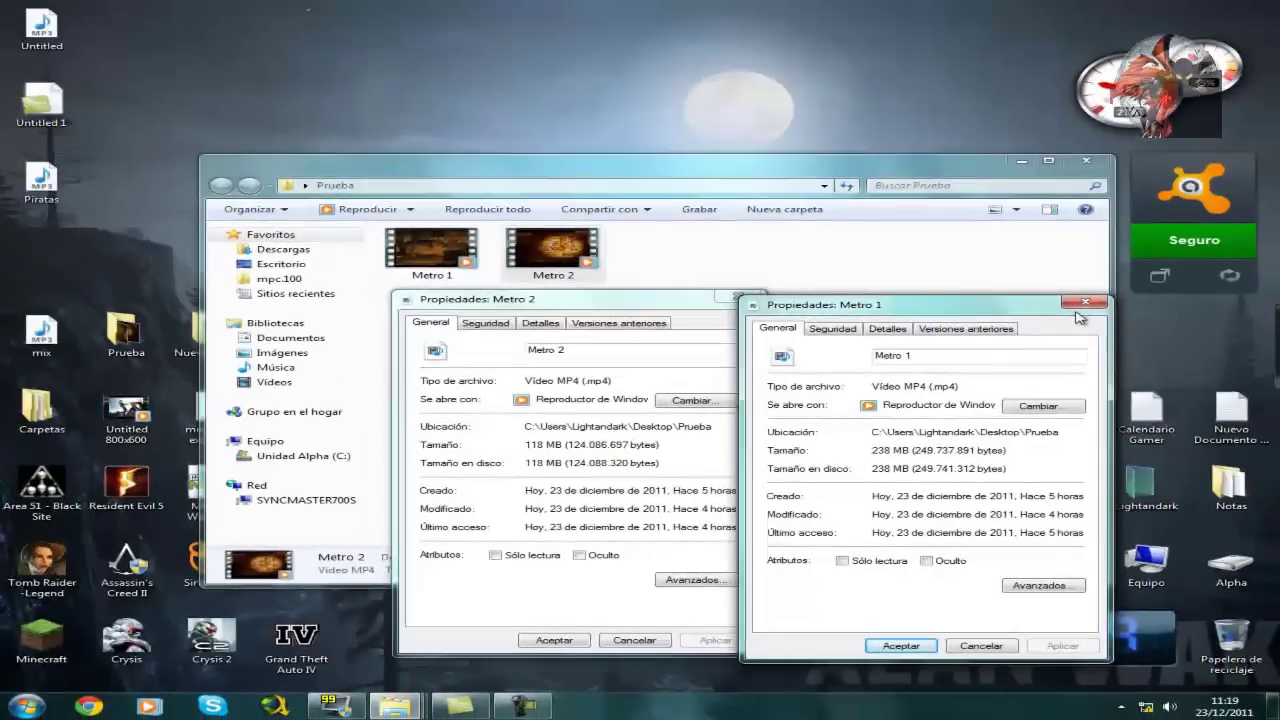
Step: Close the properties of both Metro videos
click(1085, 303)
click(737, 297)
drag(777, 280, 620, 358)
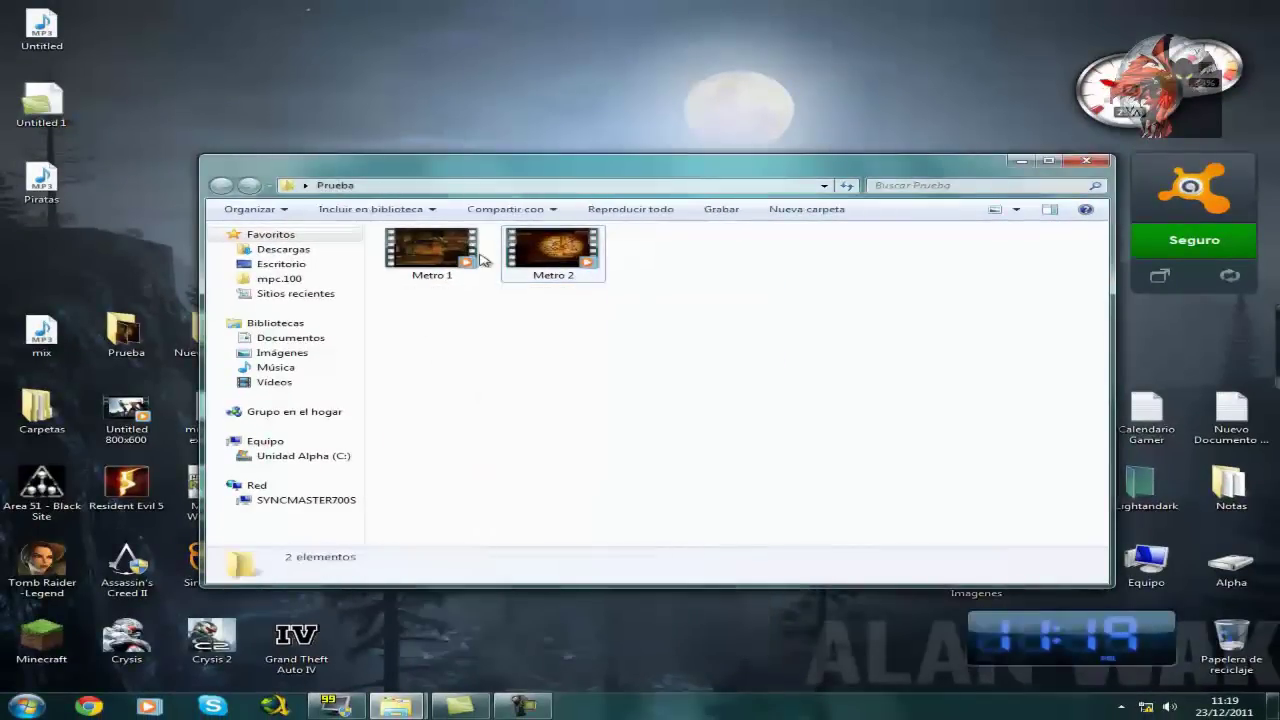
Step: Play the Metro 1 video from about 02:20, check its quality in full screen, and return to the paused windowed view
double_click(434, 252)
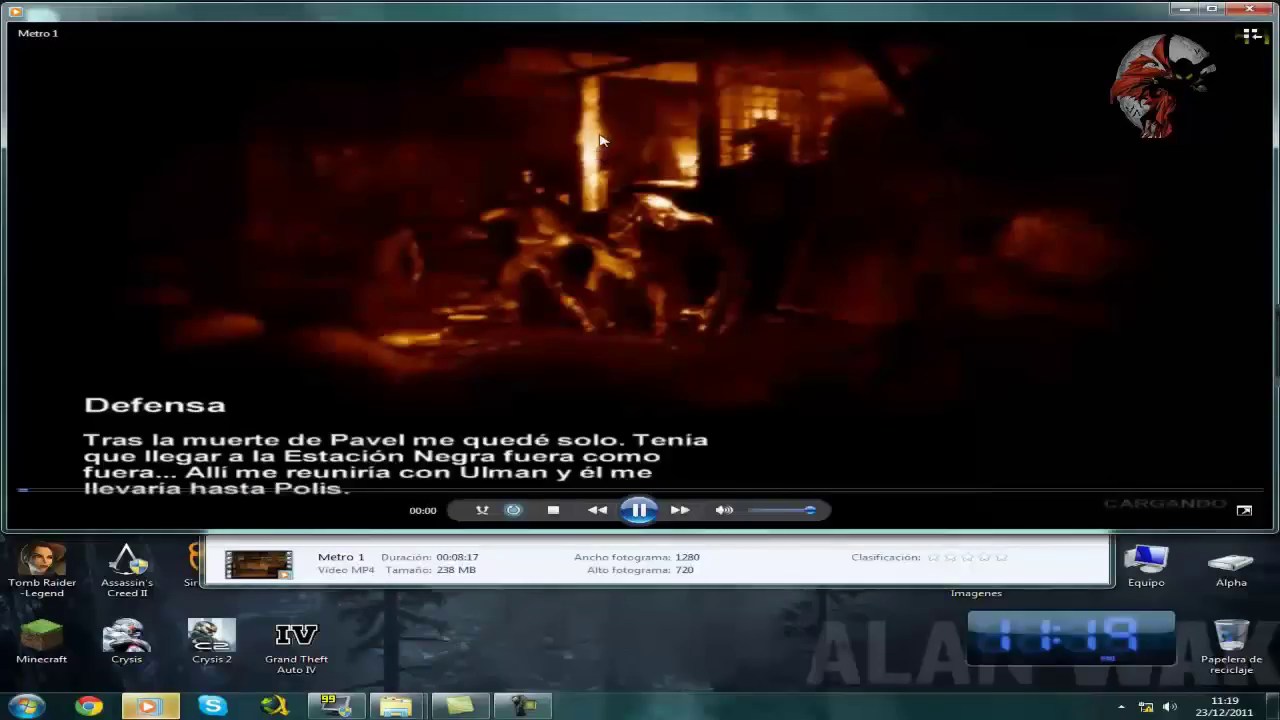
click(331, 186)
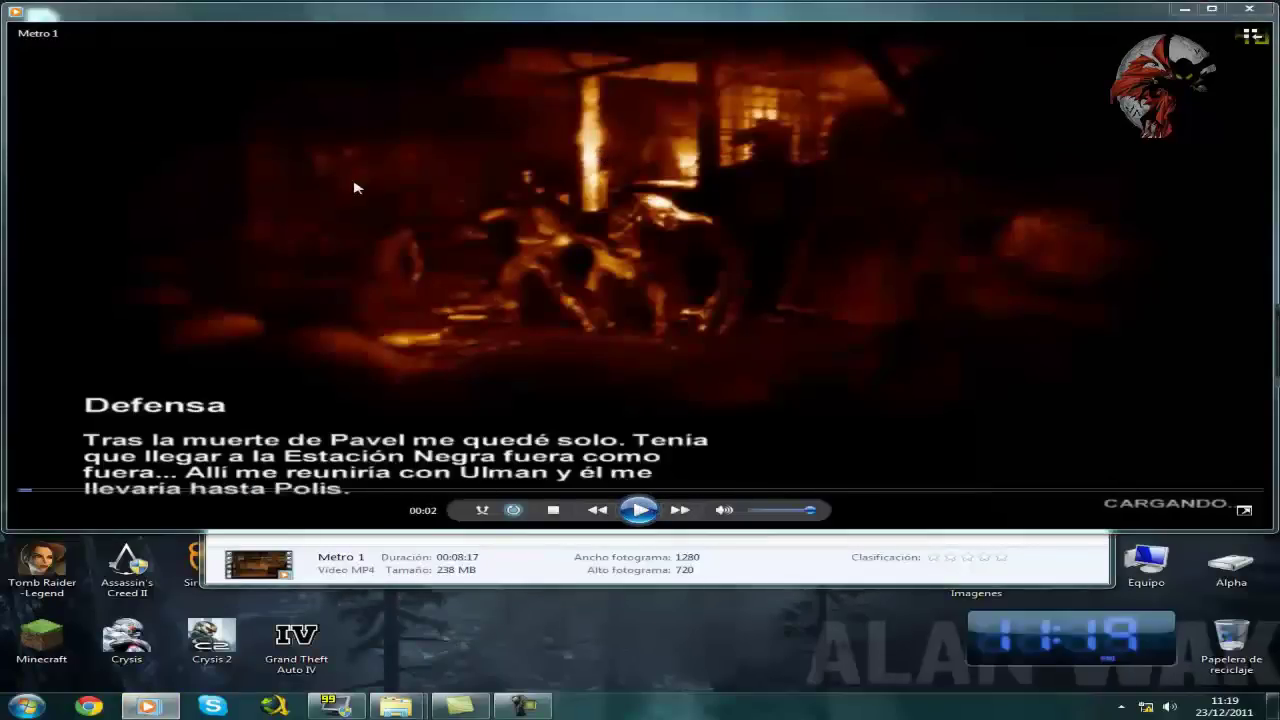
click(368, 491)
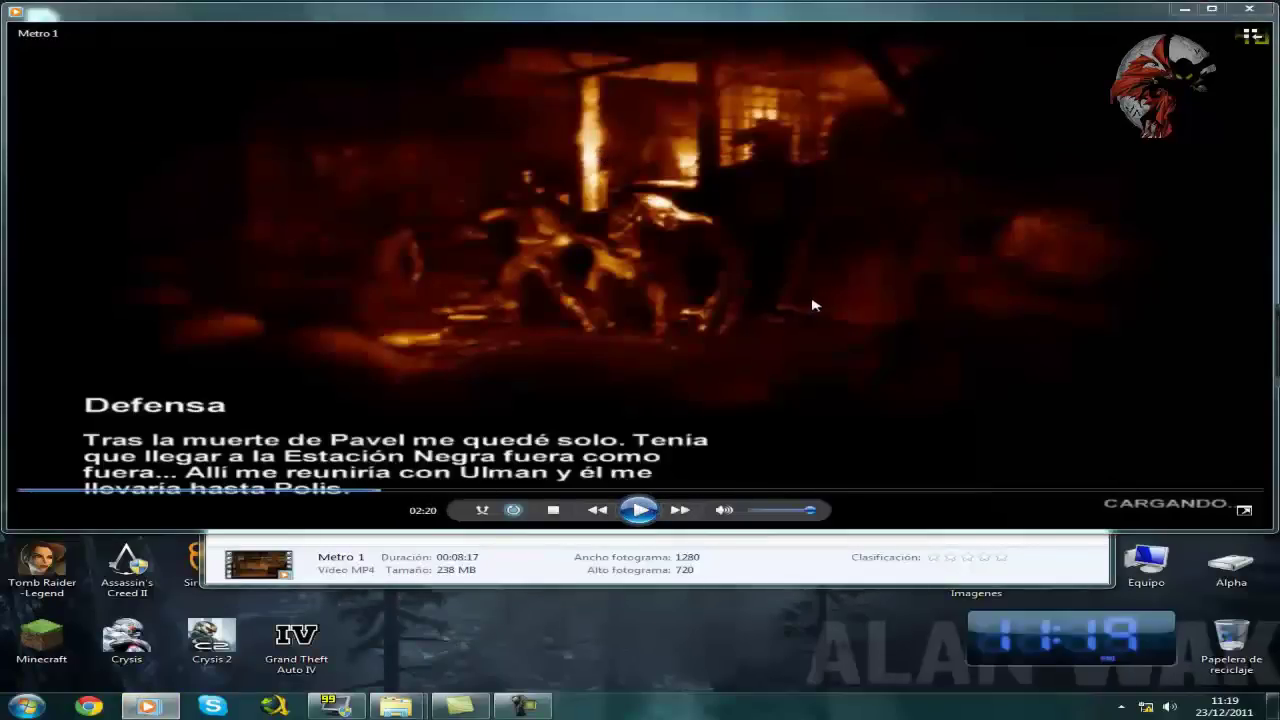
click(645, 510)
double_click(660, 351)
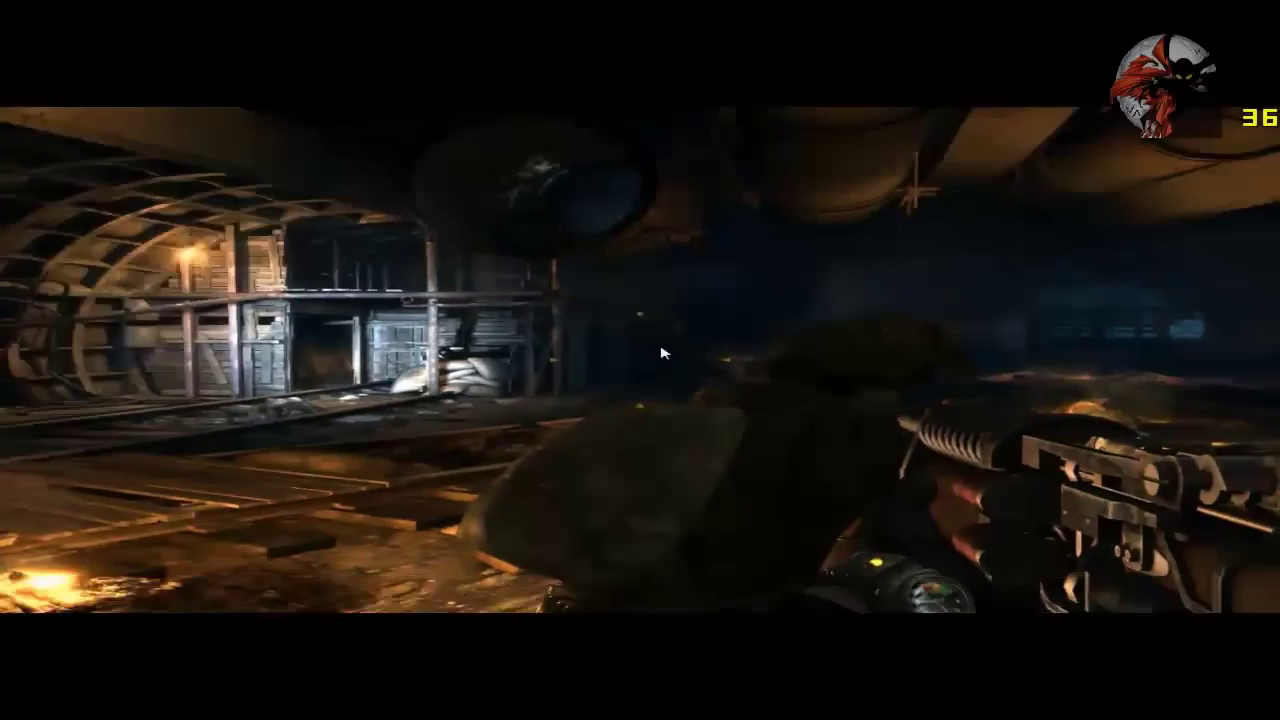
double_click(446, 381)
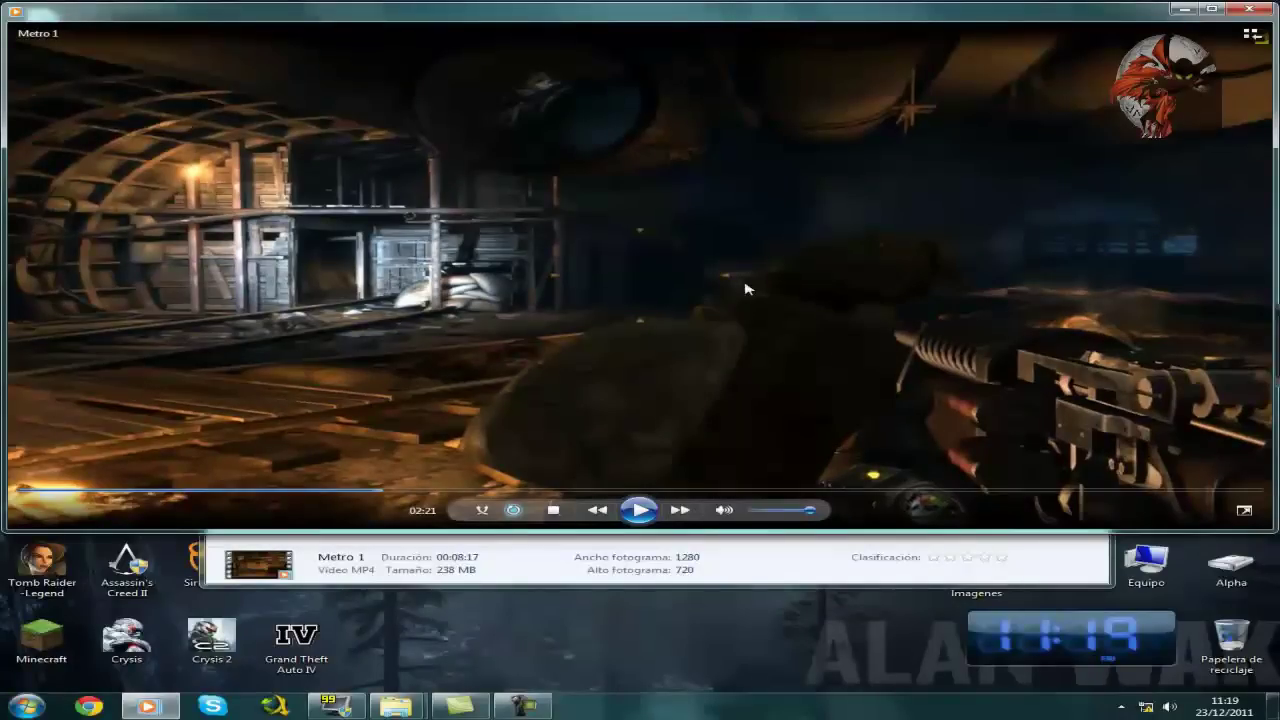
Step: Play the Metro 2 video from the Prueba folder and skip ahead to about 02:30
click(812, 562)
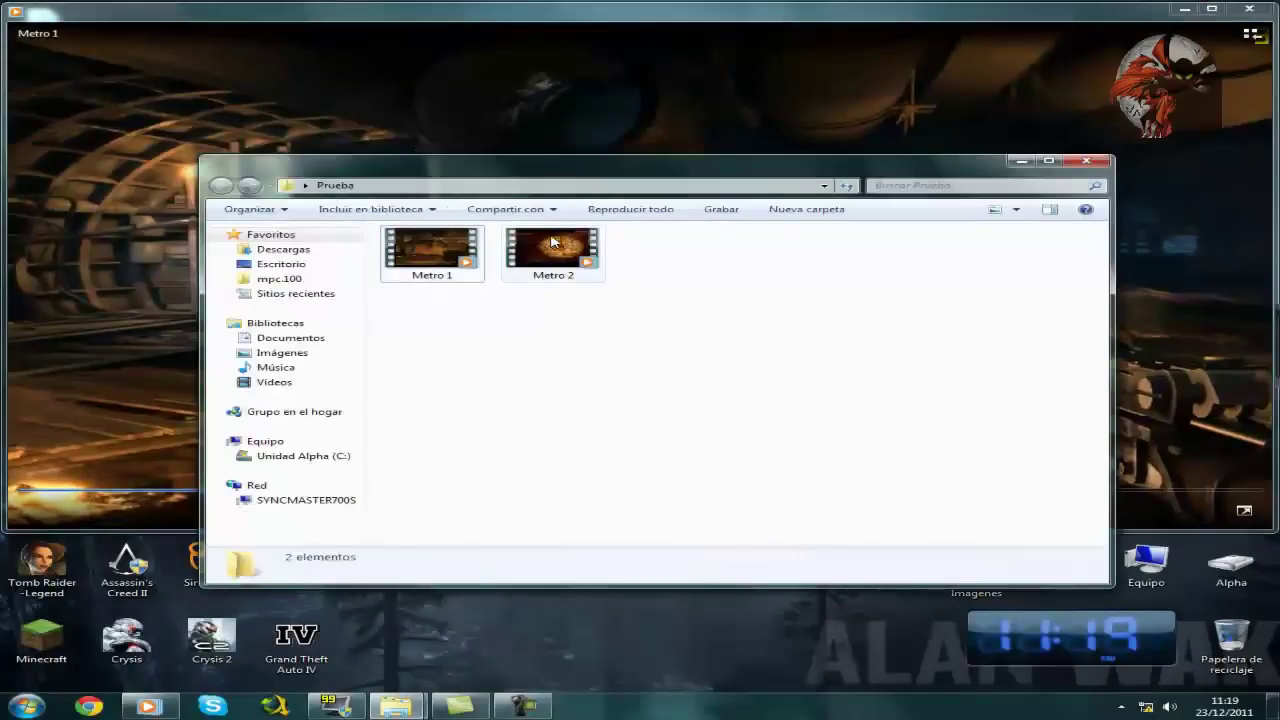
double_click(585, 272)
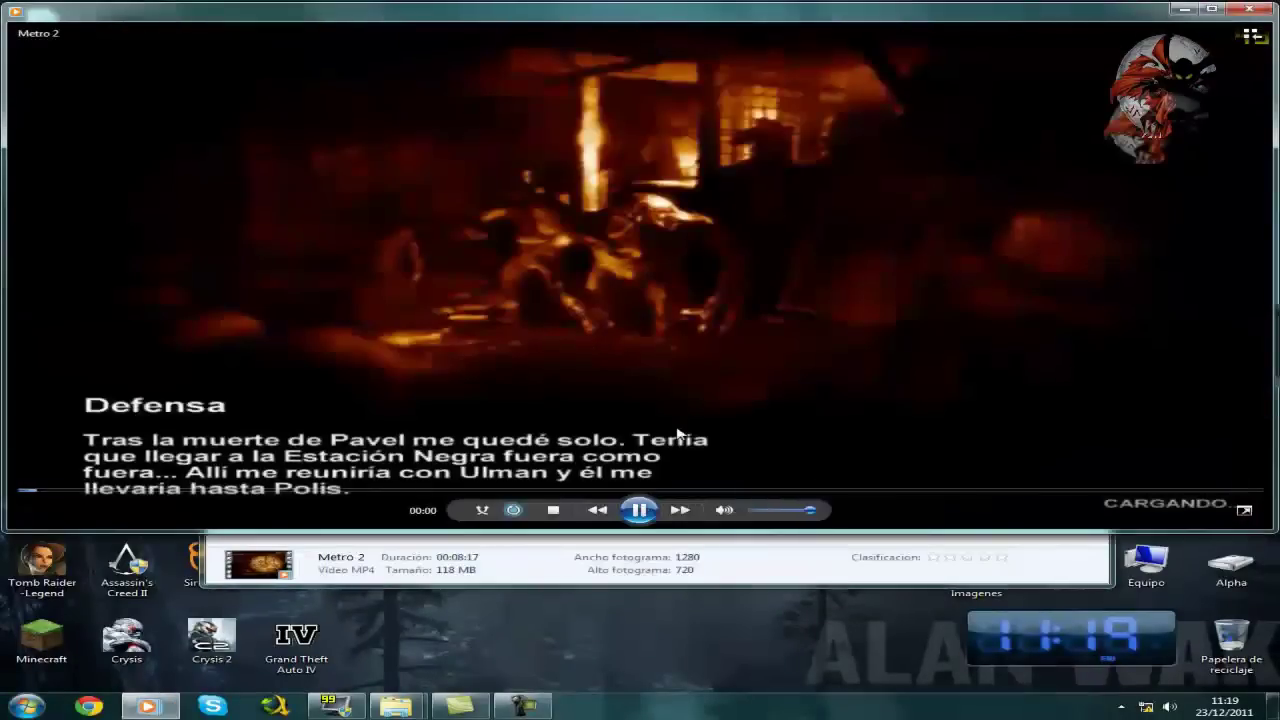
click(263, 491)
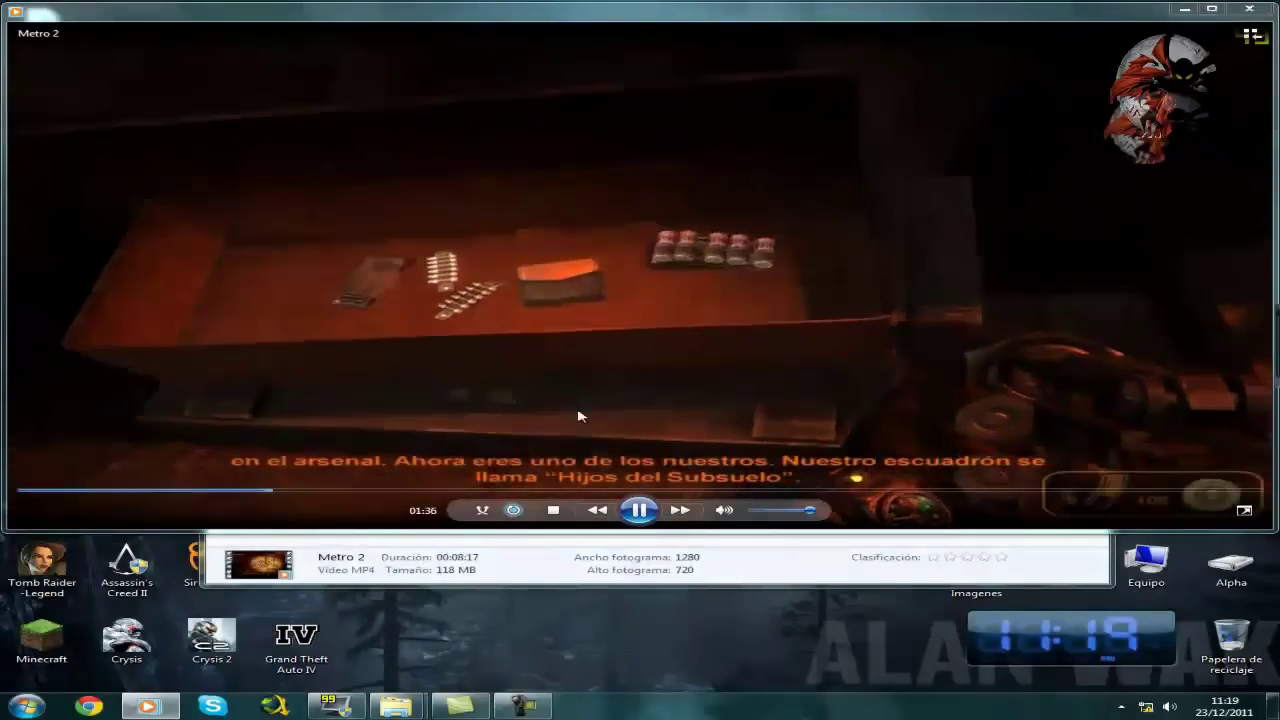
click(410, 491)
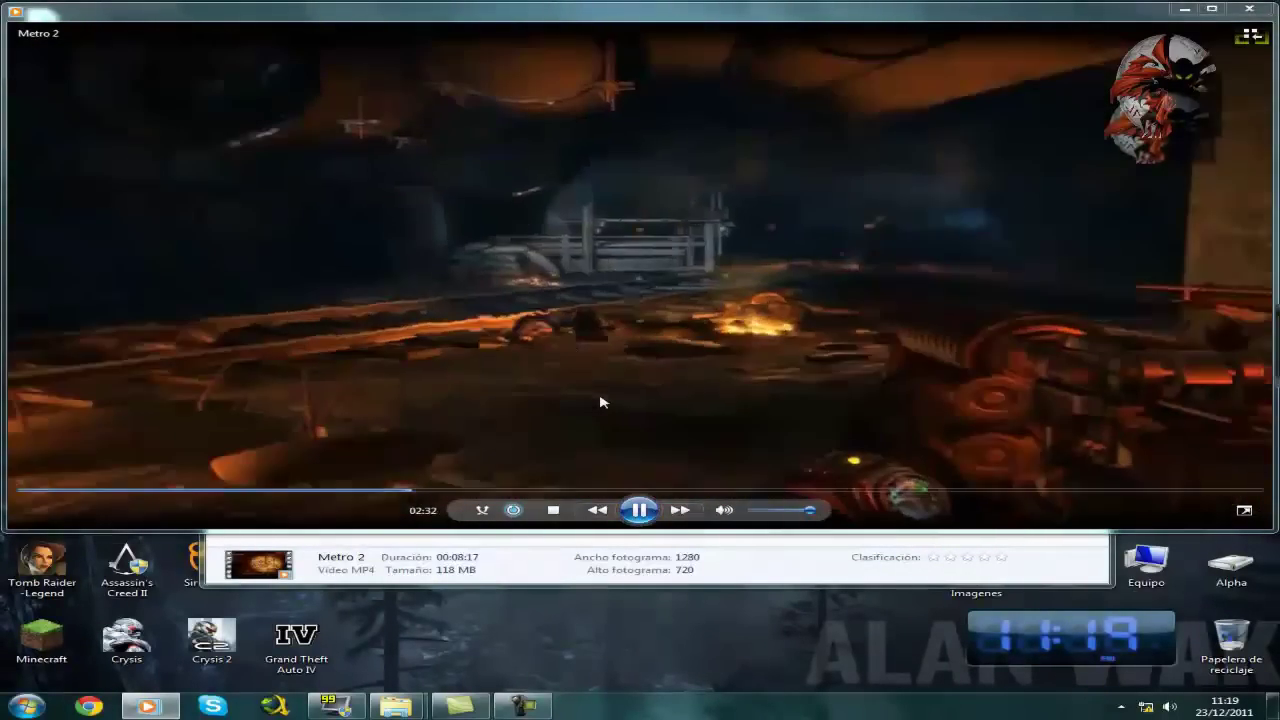
Step: Pause the Metro 2 video at about 02:33, check its picture quality in full screen, and close the player
click(640, 510)
double_click(714, 349)
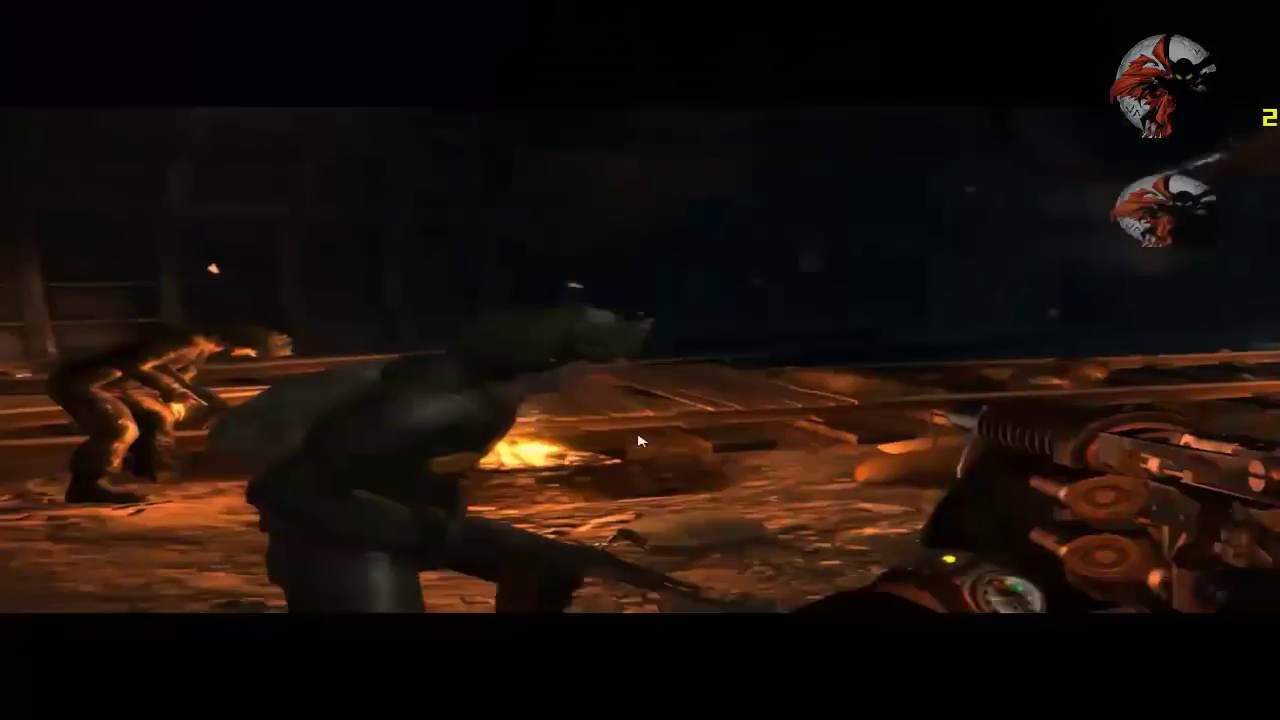
double_click(885, 451)
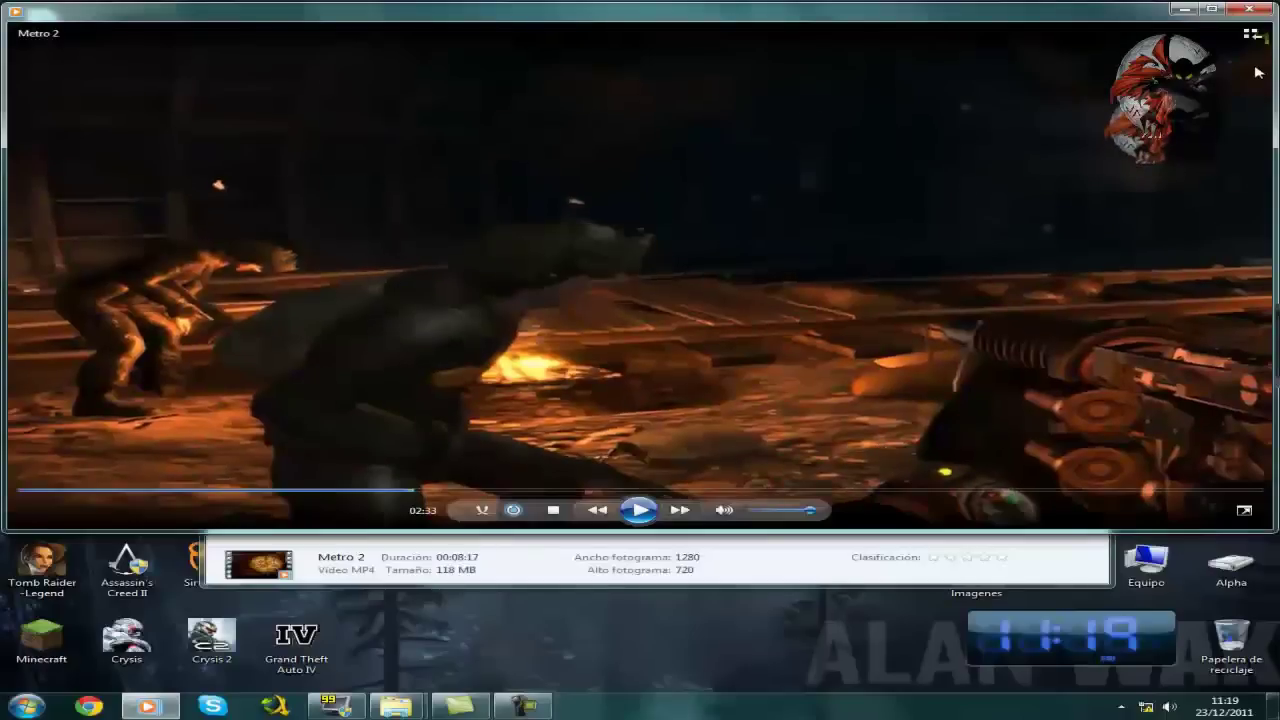
click(1249, 9)
click(986, 352)
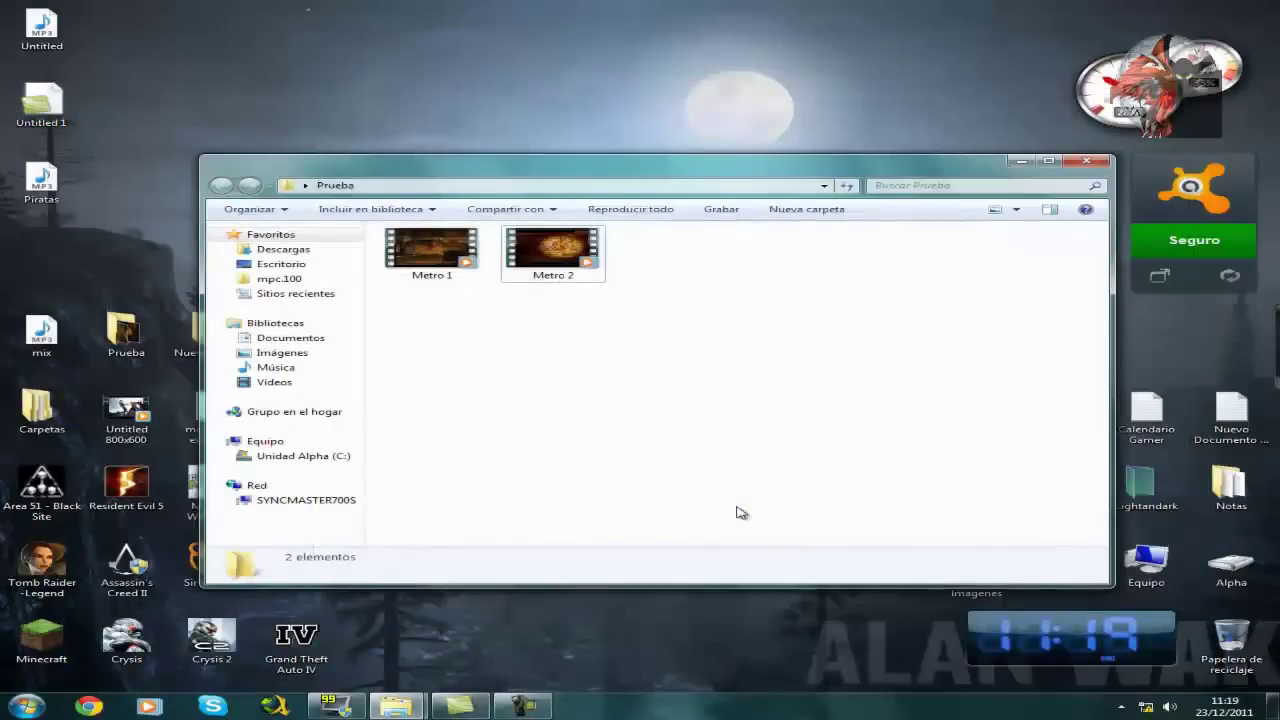
drag(840, 357, 574, 503)
drag(489, 461, 704, 532)
drag(968, 472, 720, 420)
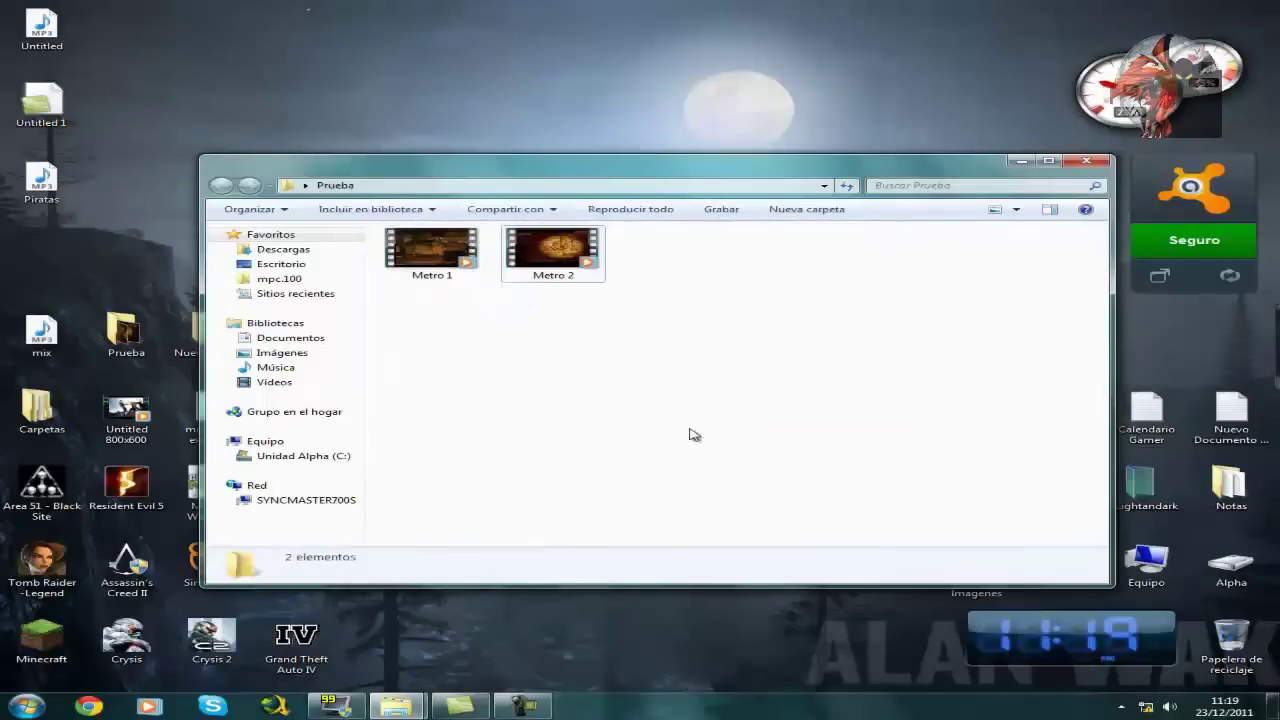
drag(571, 358, 918, 514)
drag(1046, 458, 578, 349)
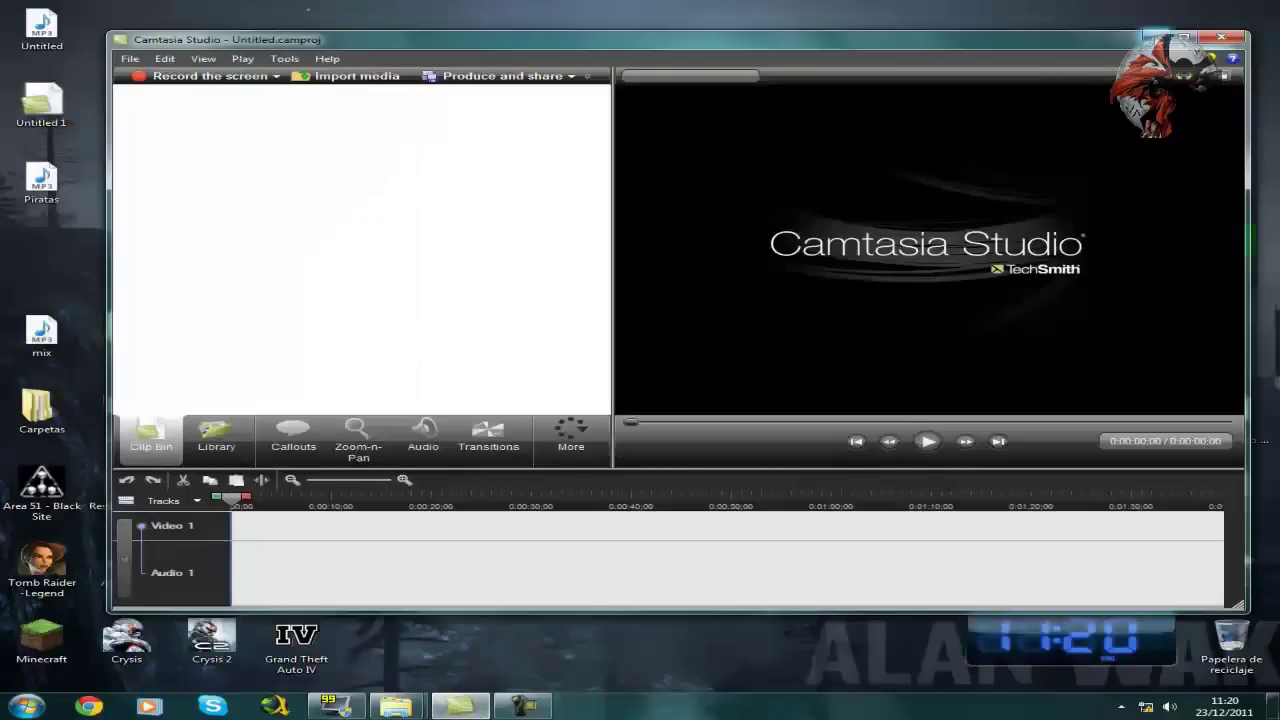
Step: Minimize the empty Camtasia Studio project to return to the Prueba folder
drag(540, 174, 408, 278)
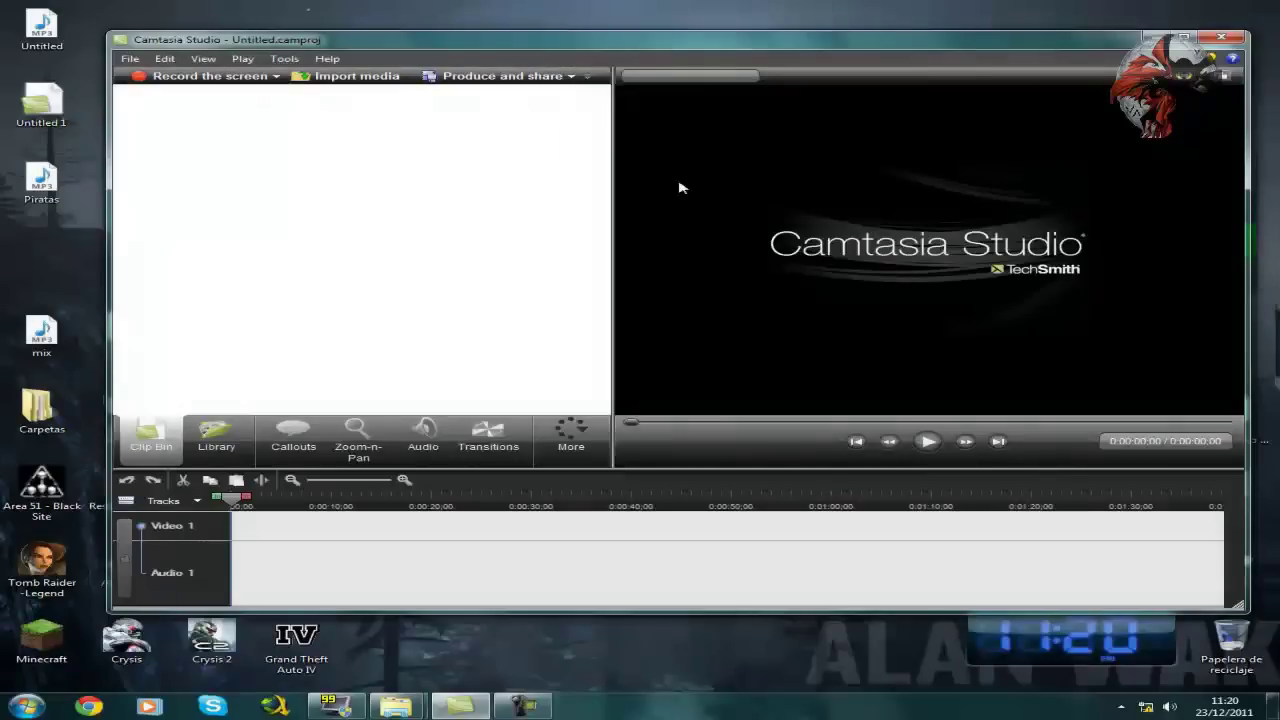
click(1162, 37)
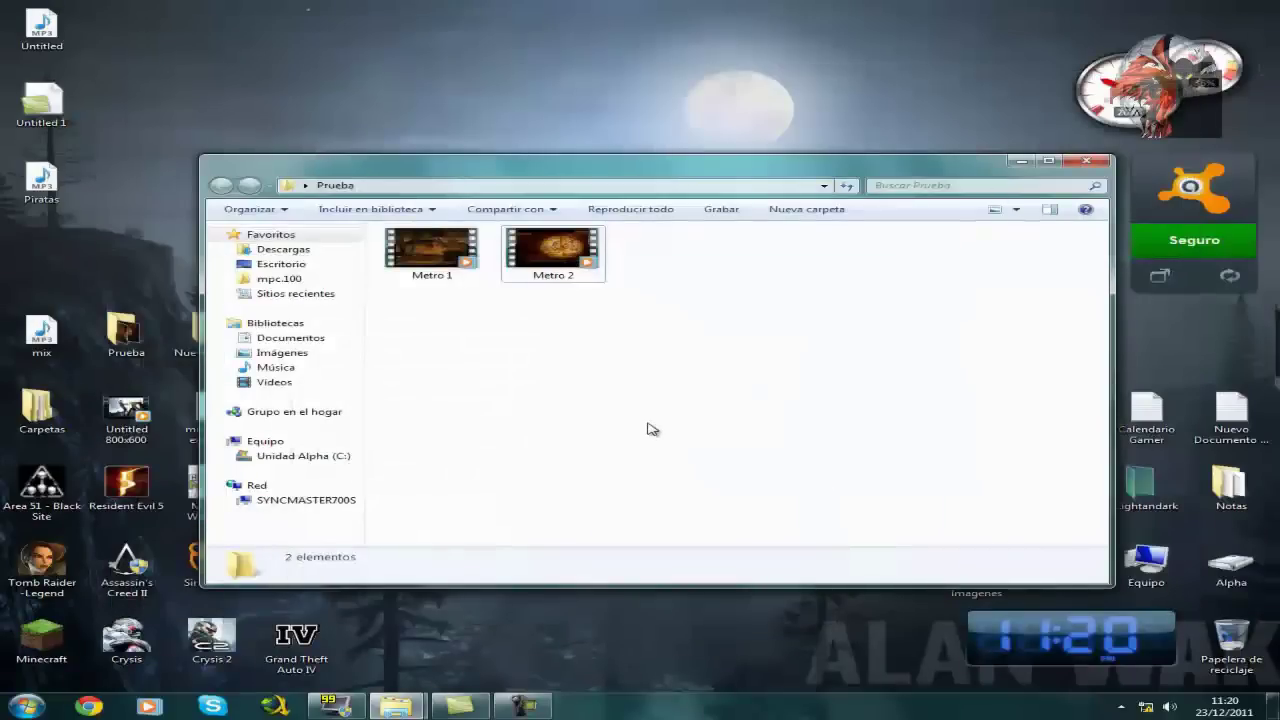
drag(406, 313, 478, 389)
drag(397, 335, 430, 415)
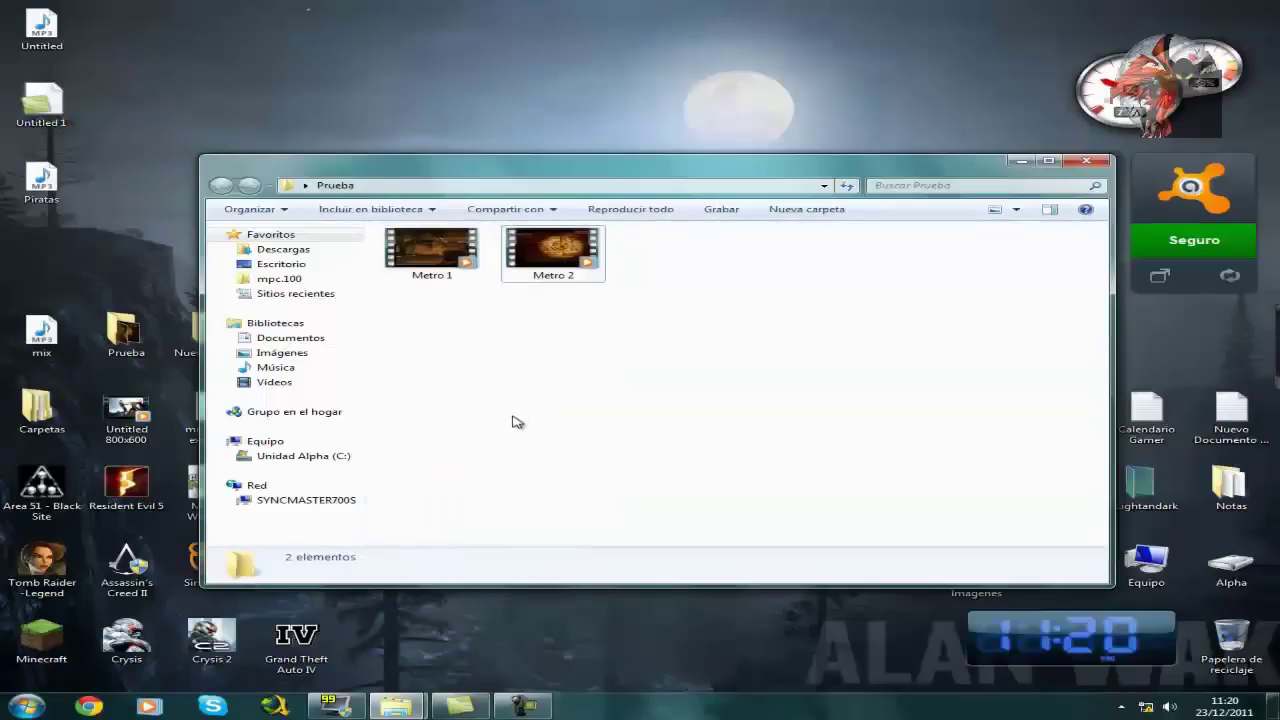
drag(374, 549, 1031, 346)
drag(943, 344, 688, 422)
mouse_move(702, 377)
mouse_down()
mouse_move(596, 290)
mouse_move(608, 378)
mouse_up()
drag(778, 416, 609, 389)
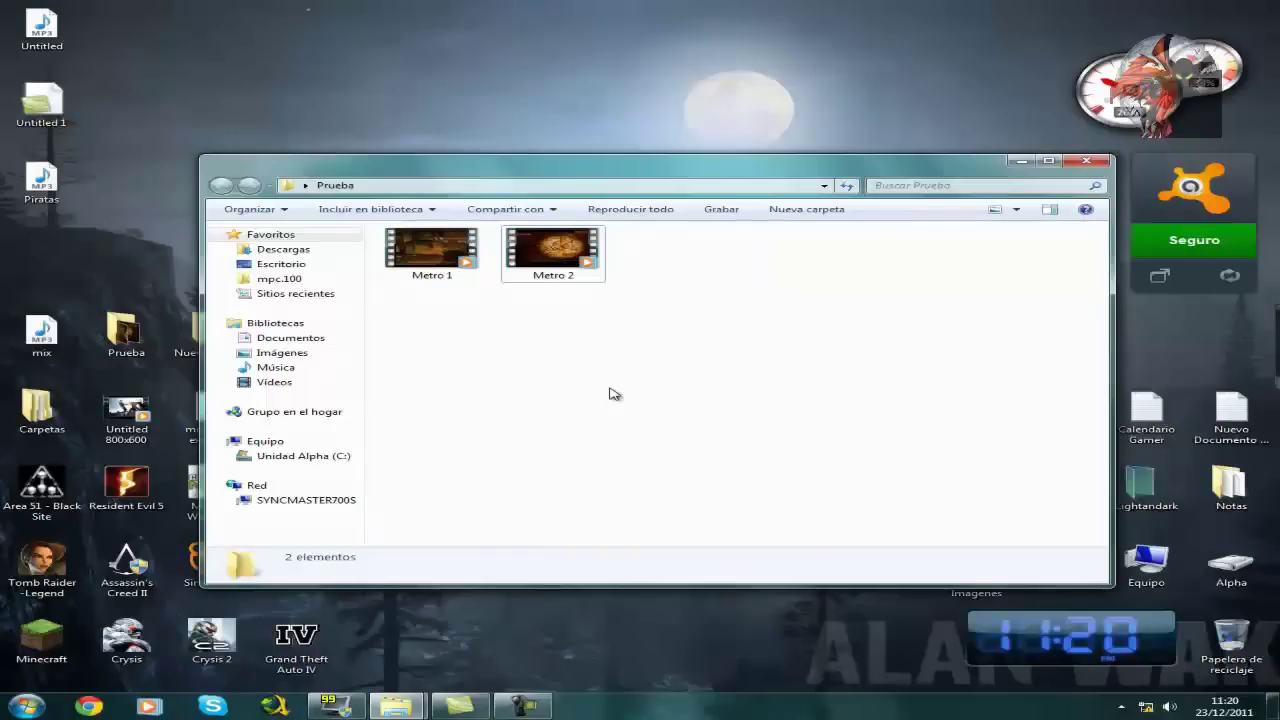
drag(738, 310, 520, 424)
drag(626, 399, 627, 495)
drag(750, 376, 950, 335)
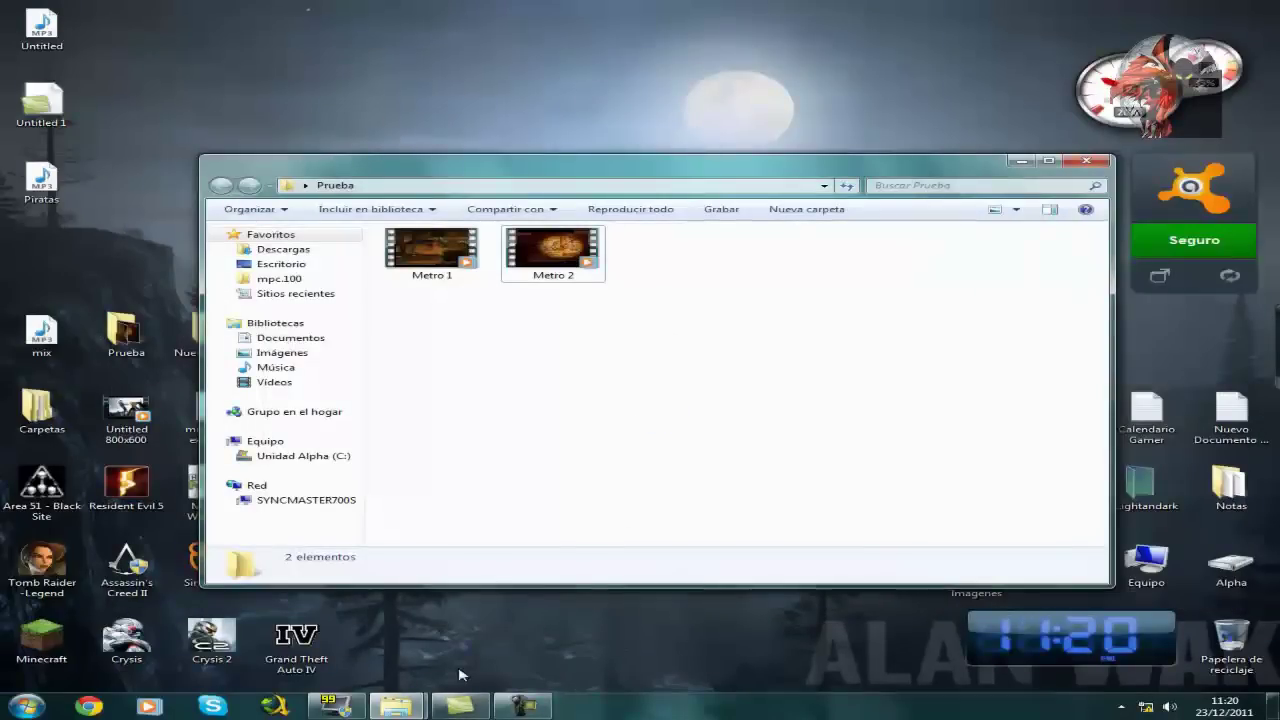
click(471, 708)
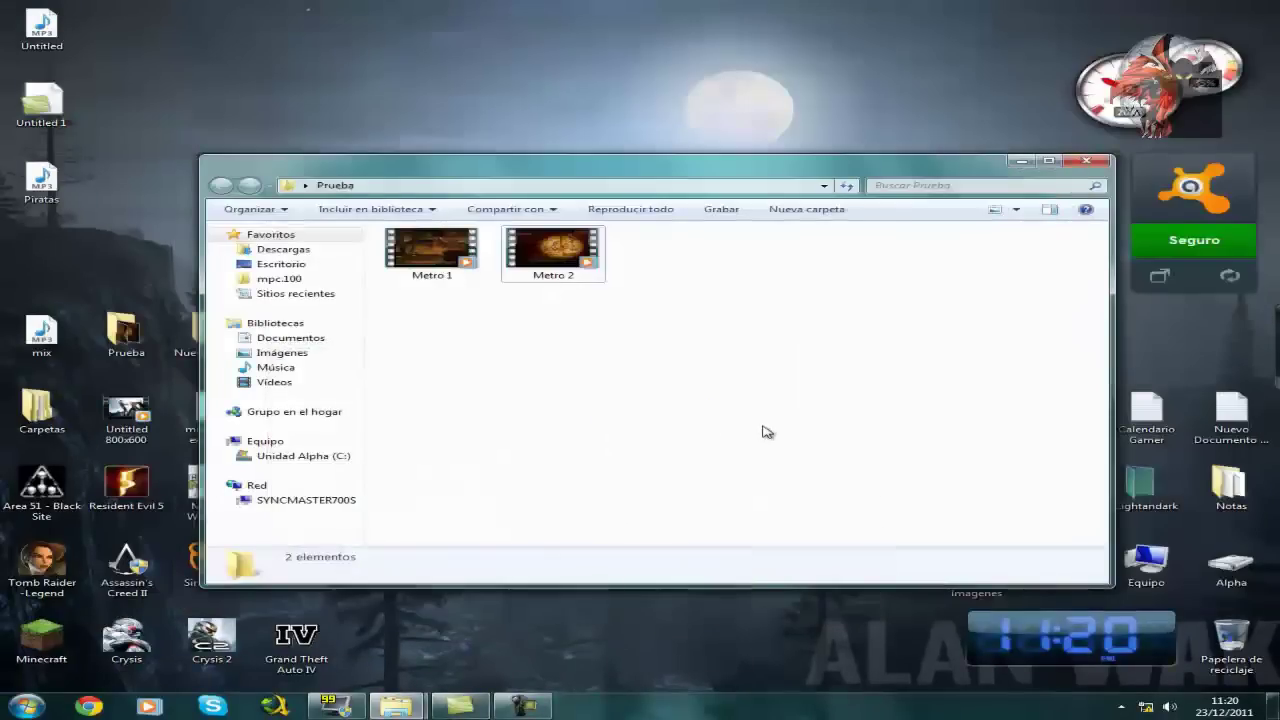
drag(778, 428, 672, 412)
drag(757, 301, 642, 368)
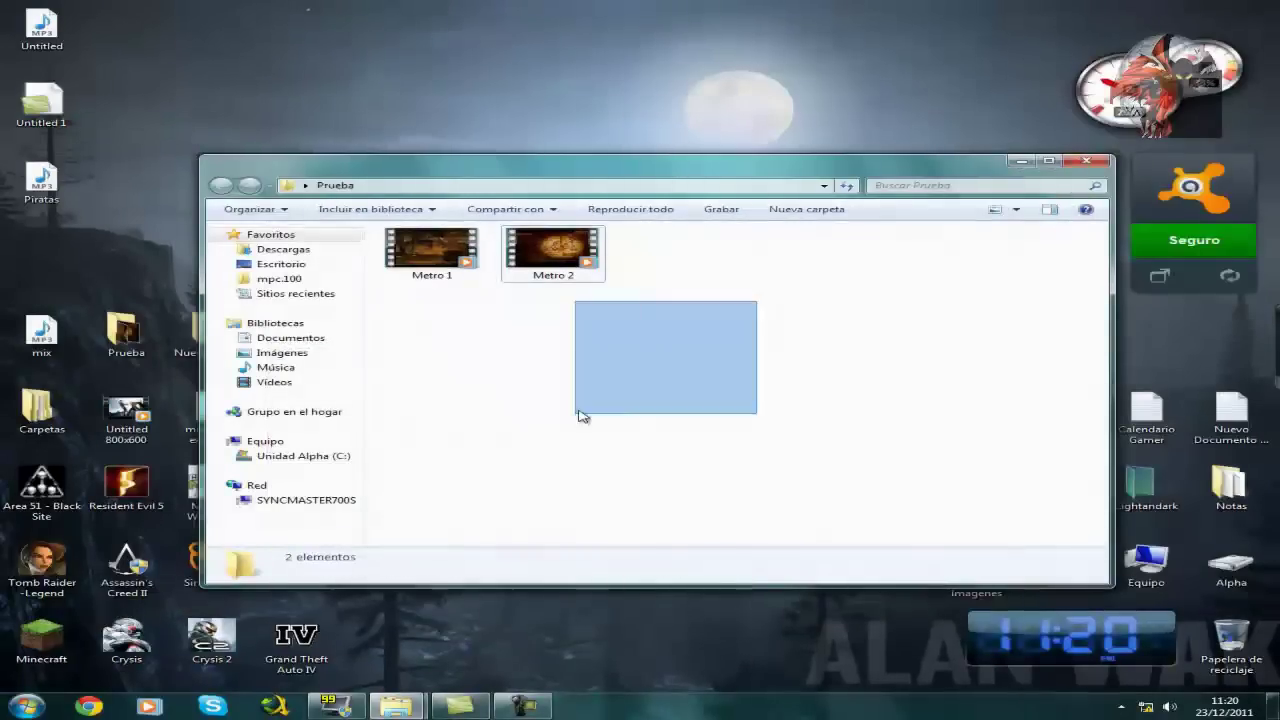
Step: Close the Prueba folder window and keep Camtasia Studio minimized on the cleared desktop
click(1086, 160)
click(466, 704)
click(466, 704)
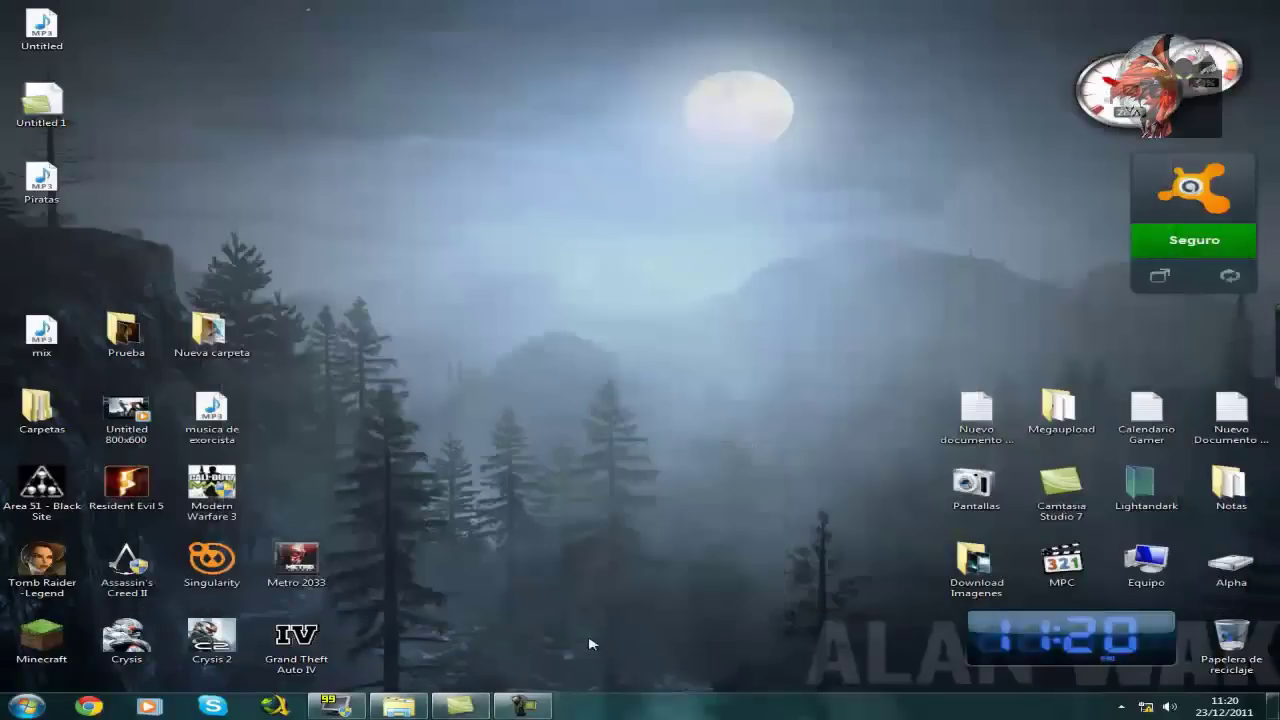
click(460, 706)
click(460, 706)
drag(497, 366, 645, 604)
drag(710, 318, 514, 371)
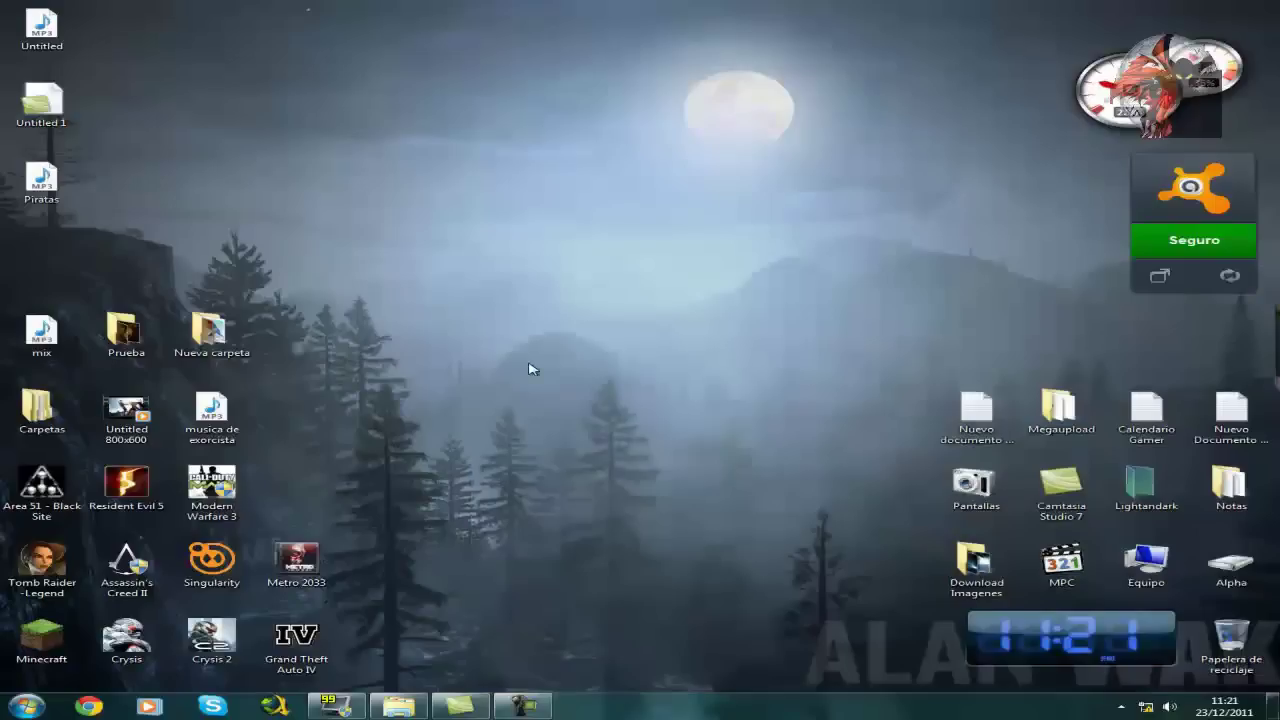
drag(704, 298, 470, 470)
drag(470, 345, 390, 293)
mouse_move(390, 292)
mouse_down()
mouse_move(557, 516)
mouse_move(728, 698)
mouse_move(449, 263)
mouse_move(395, 259)
mouse_move(700, 606)
mouse_move(711, 691)
mouse_move(366, 300)
mouse_up()
drag(366, 300, 710, 684)
drag(706, 686, 697, 712)
drag(357, 328, 364, 296)
drag(376, 304, 657, 557)
drag(716, 312, 358, 690)
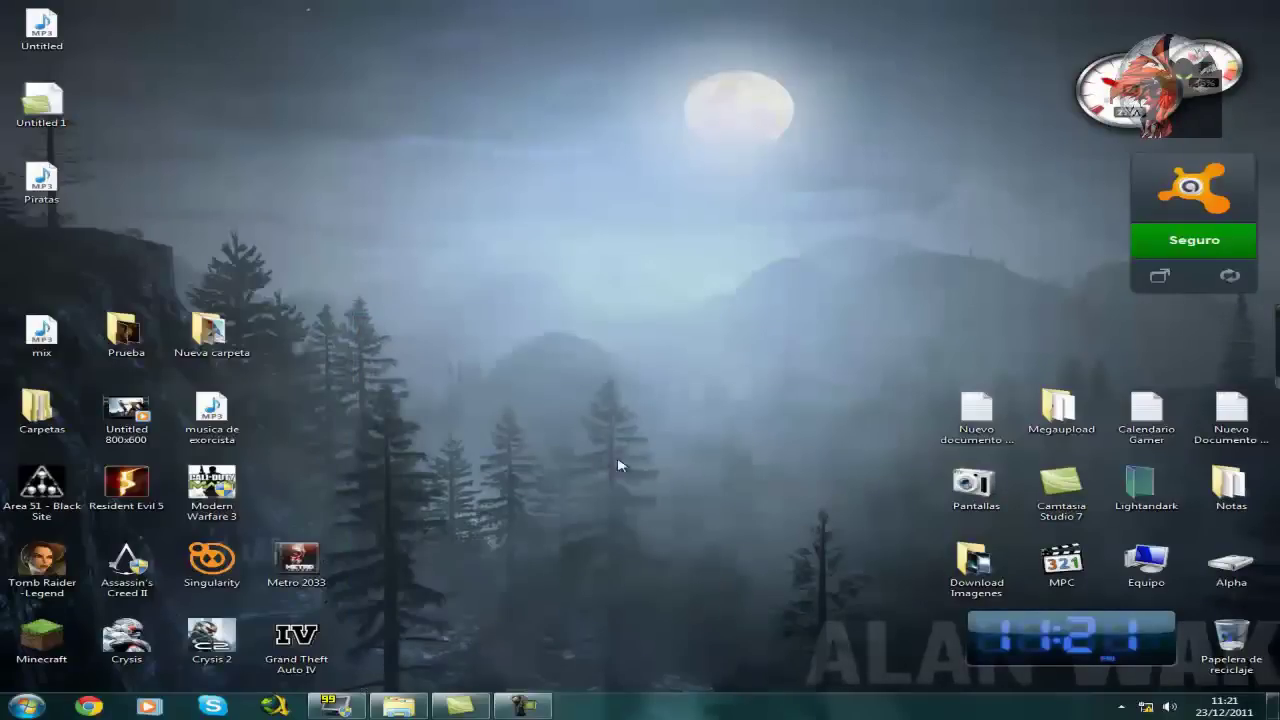